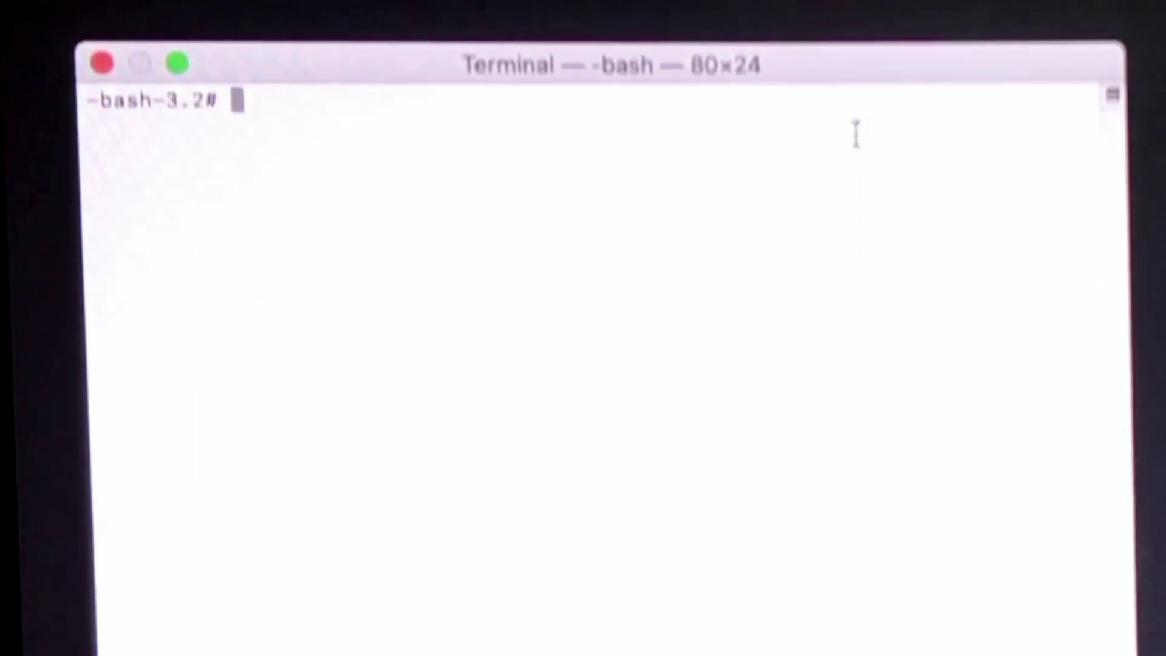
Disable System Integrity Protection by running csrutil disable in the recovery Terminal.
type("csru")
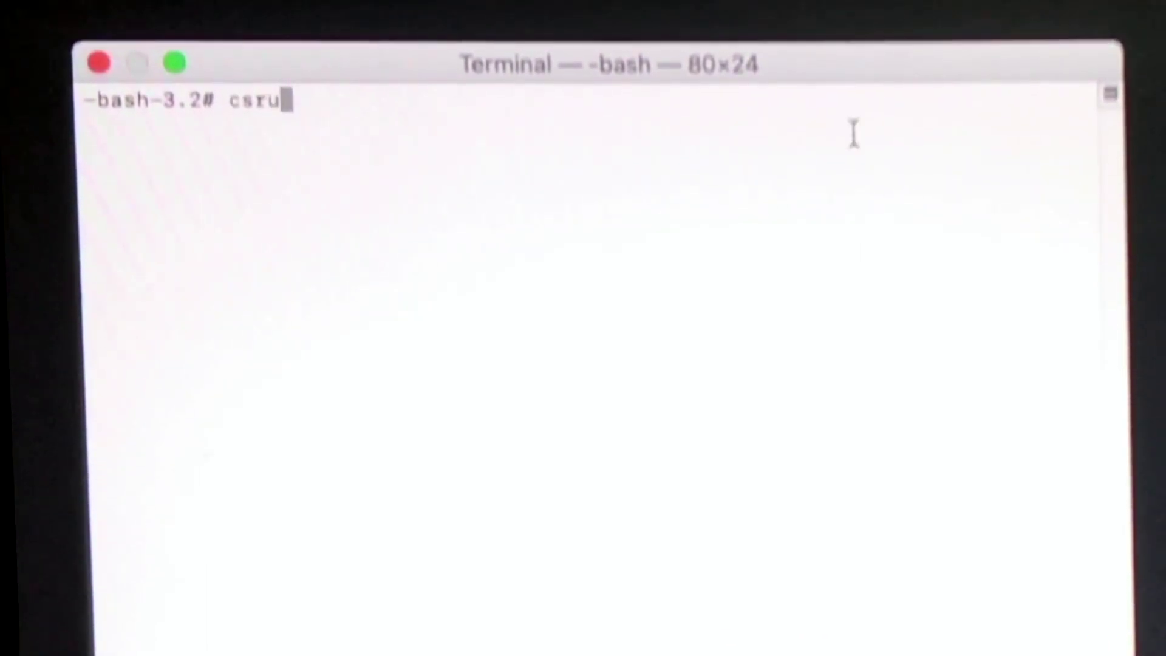
type("til disable")
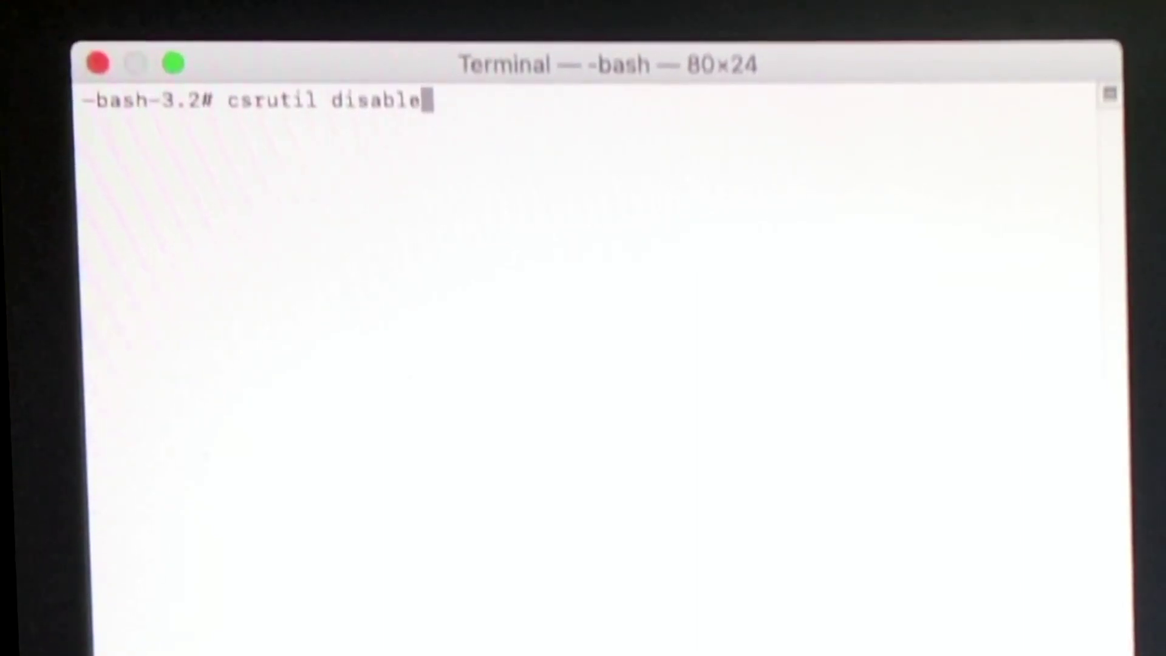
key("Return")
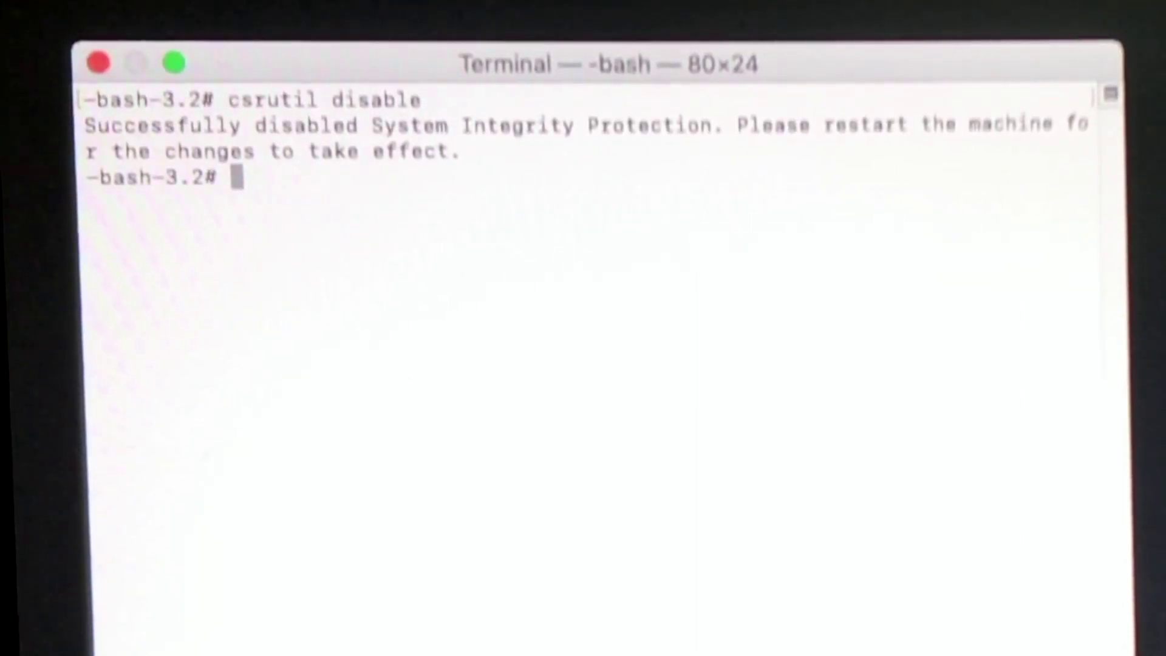
Close the Terminal window and restart the Mac.
left_click(97, 62)
left_click(24, 1)
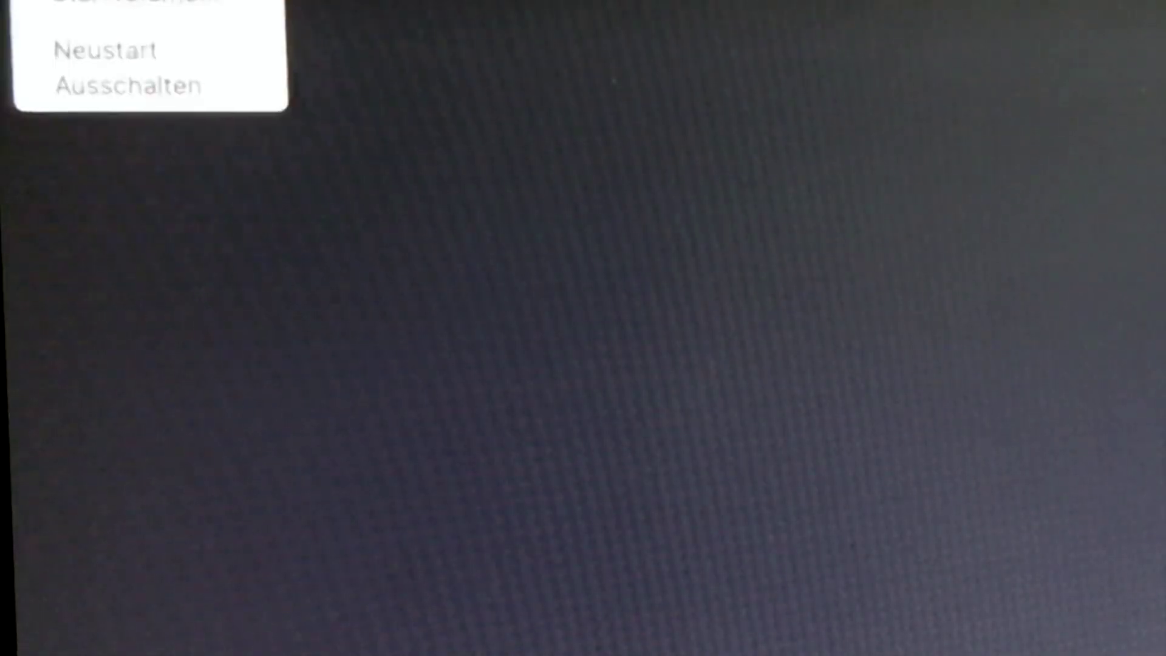
left_click(115, 50)
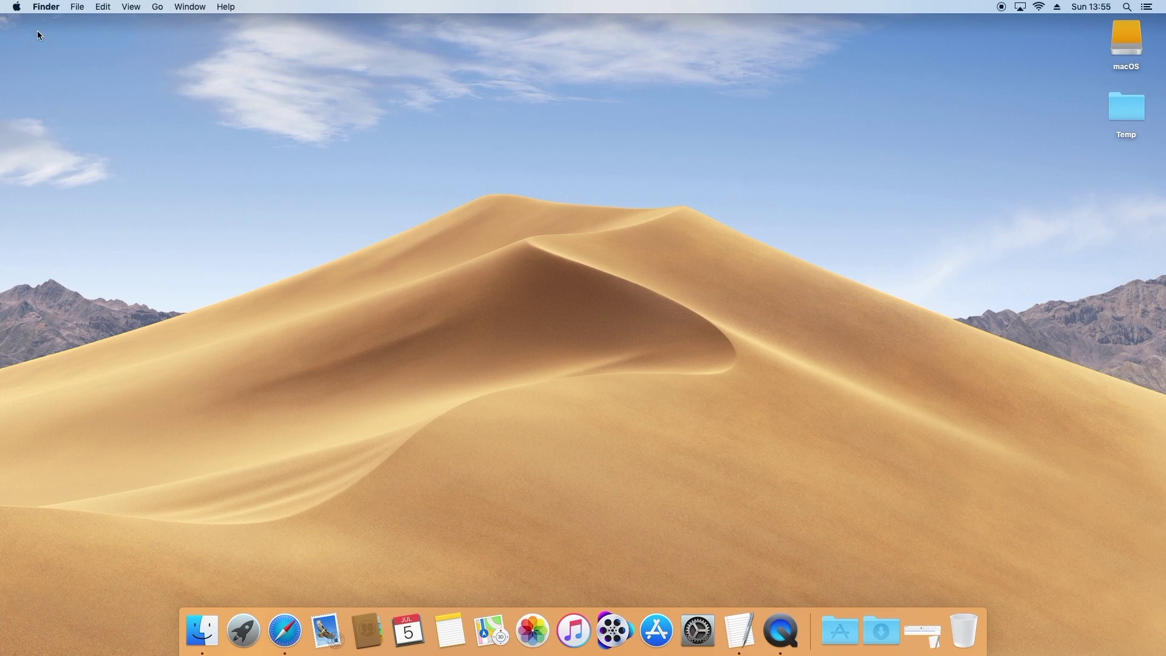
Review the Mac's system overview and check for software updates, closing both information windows when done.
left_click(17, 8)
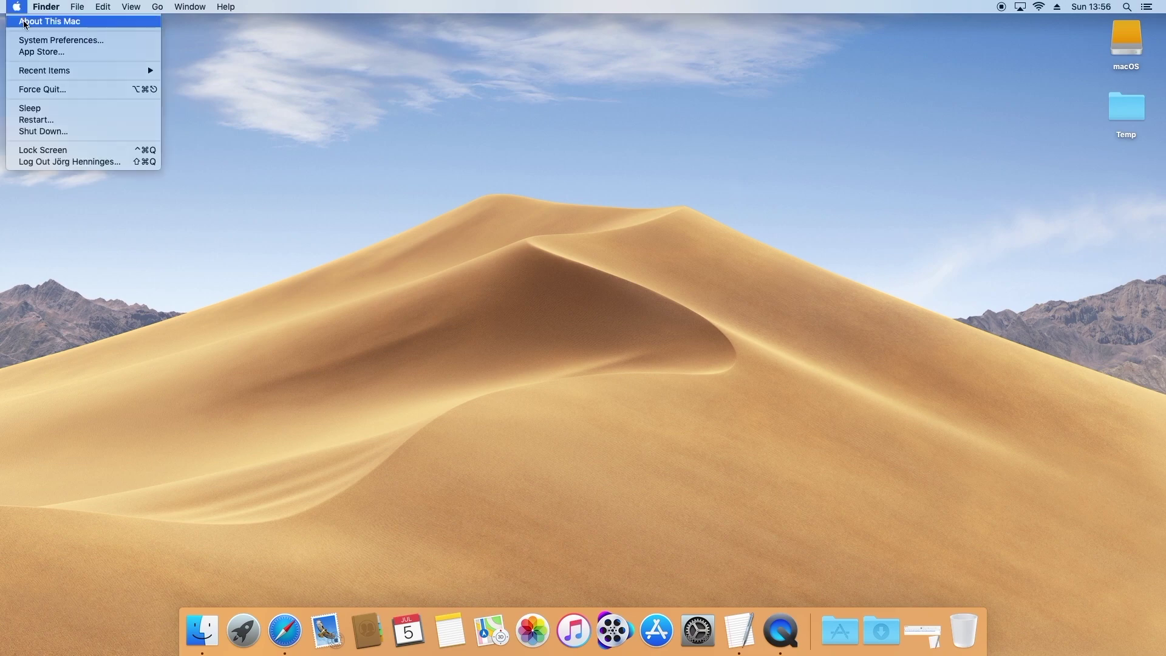
left_click(25, 24)
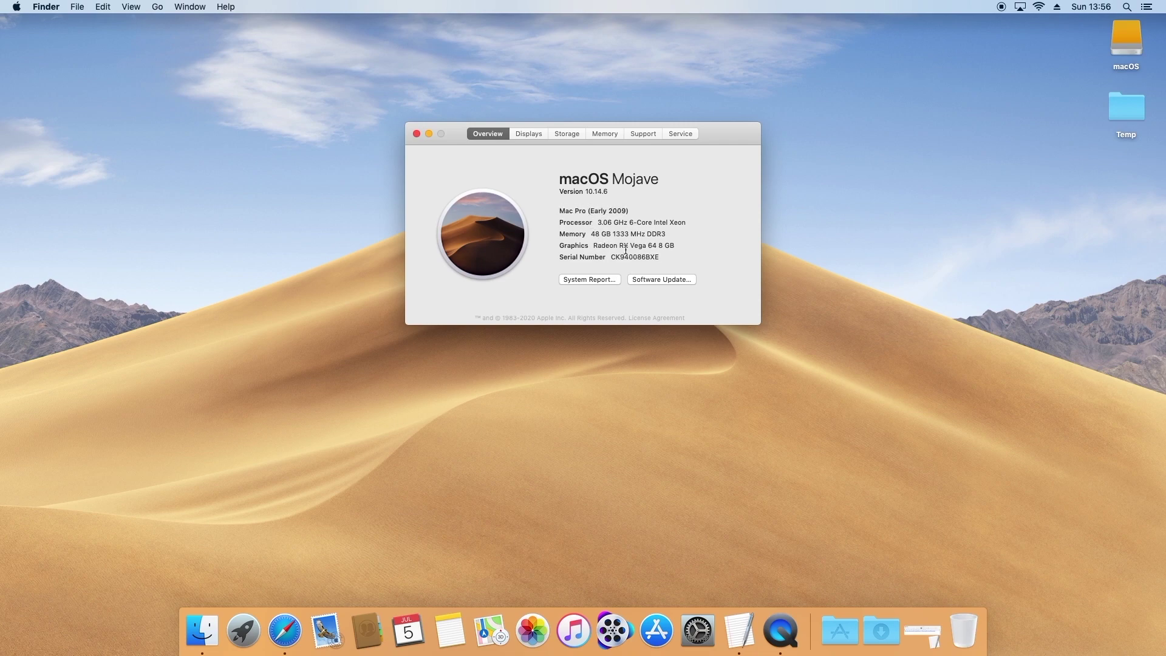
left_click(660, 280)
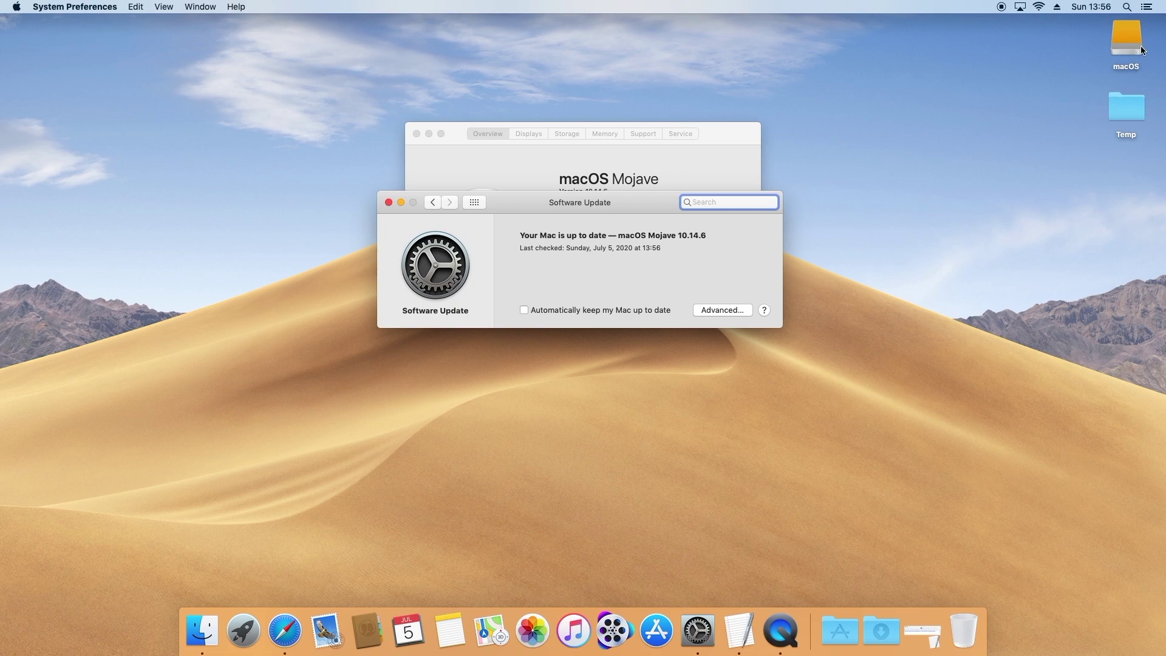
left_click(1122, 27)
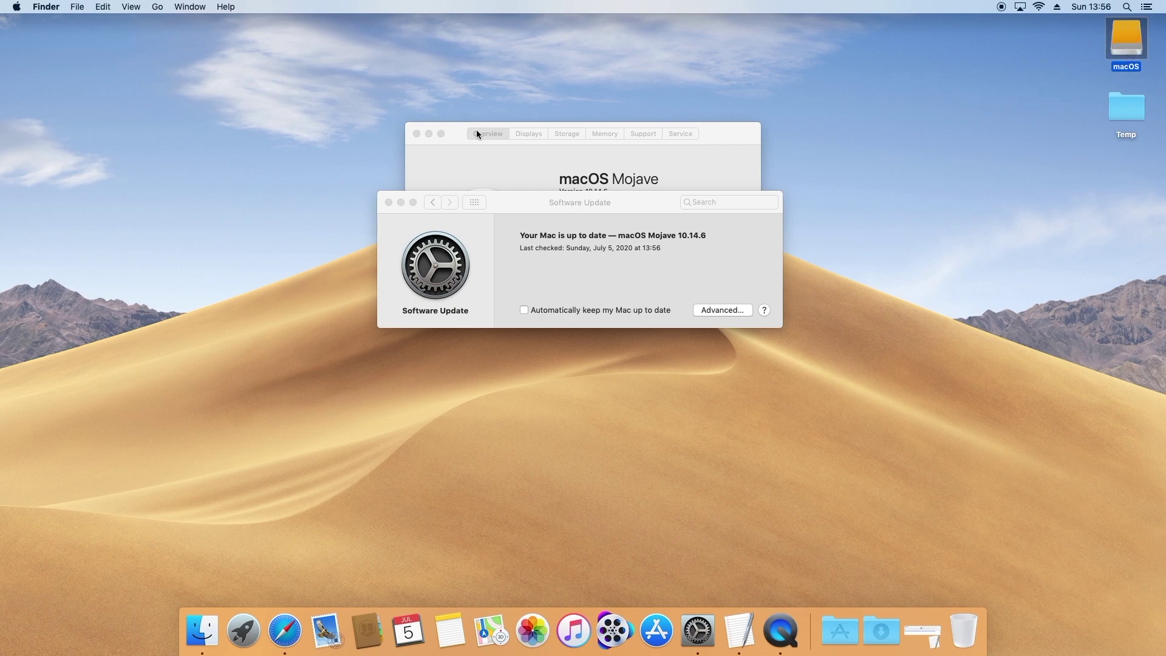
left_click(416, 133)
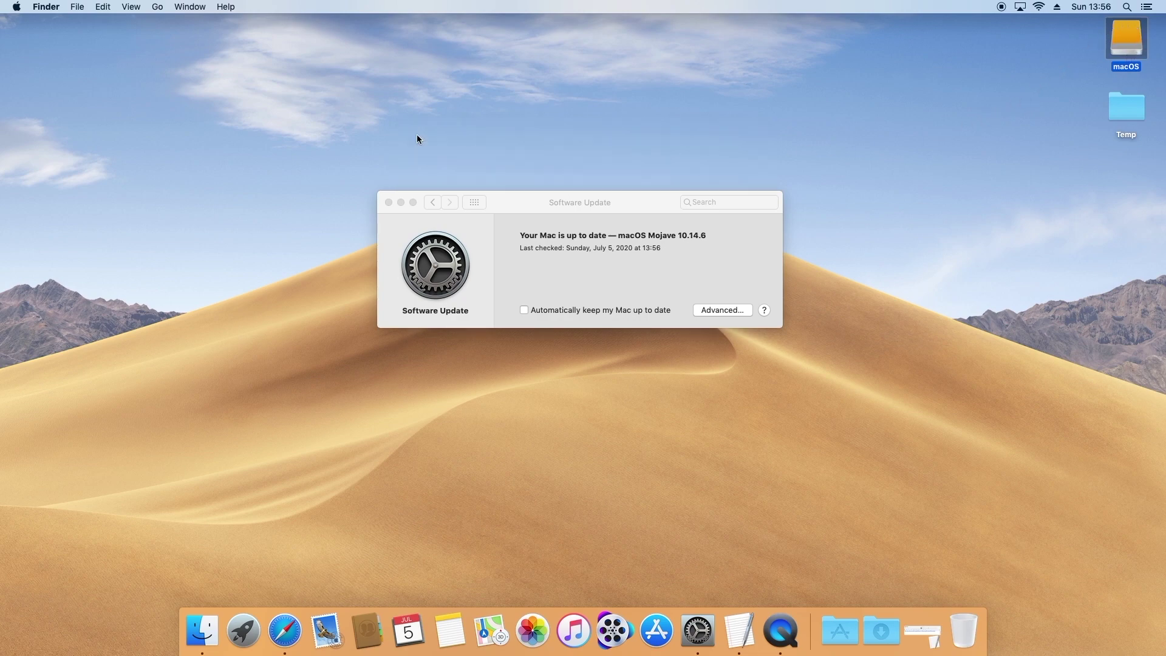
left_click(389, 202)
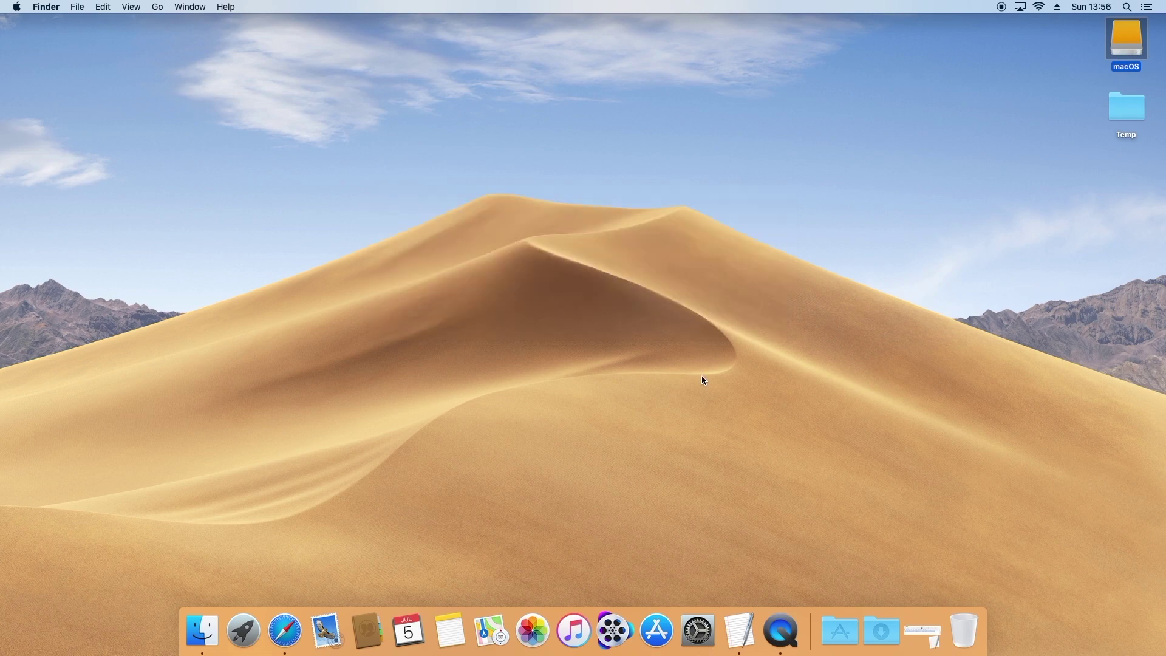
Download OpenCore 0.5.9.zip from the Google Drive link in the Get OC note, and close the browser and note.
left_click(919, 619)
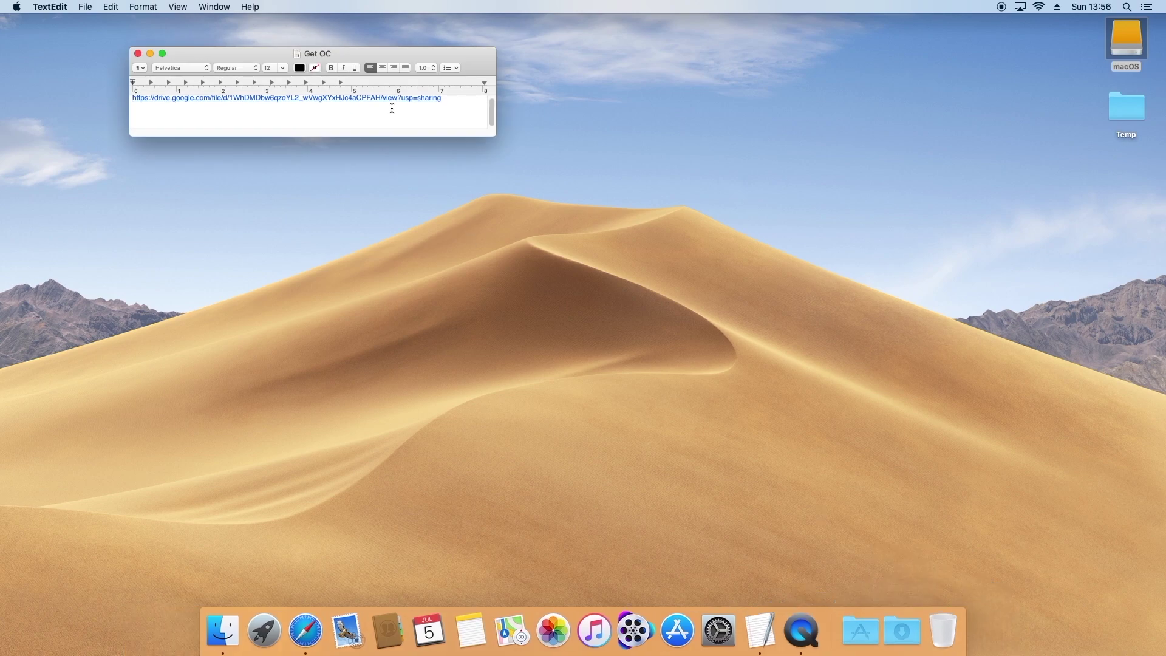
left_click(392, 99)
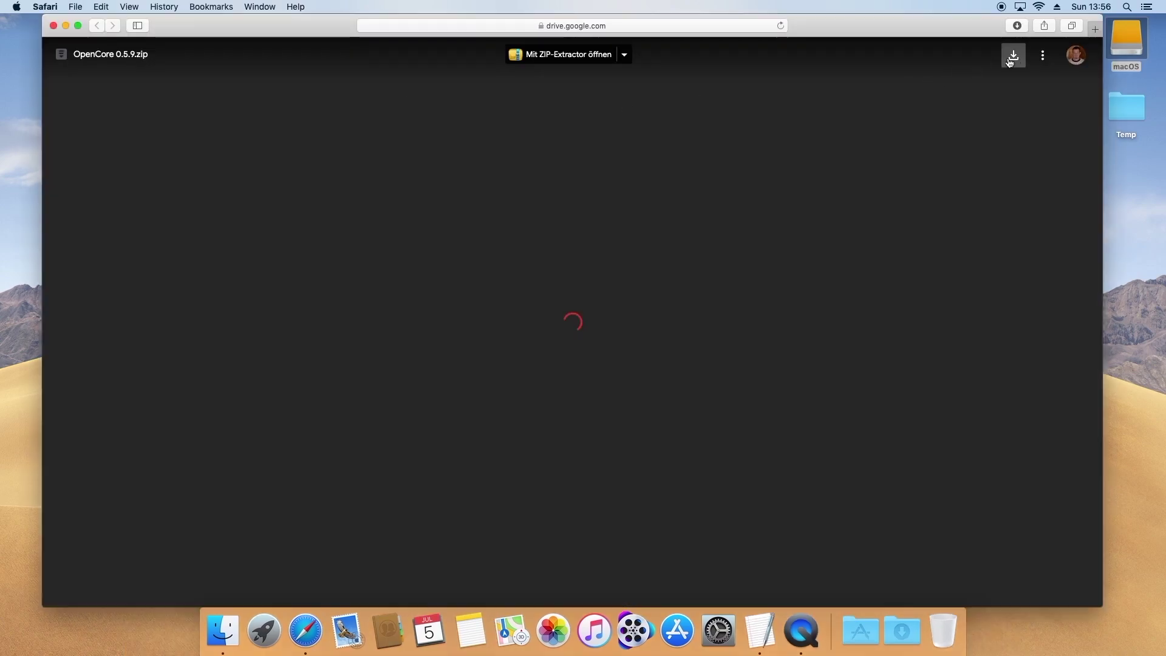
left_click(1012, 59)
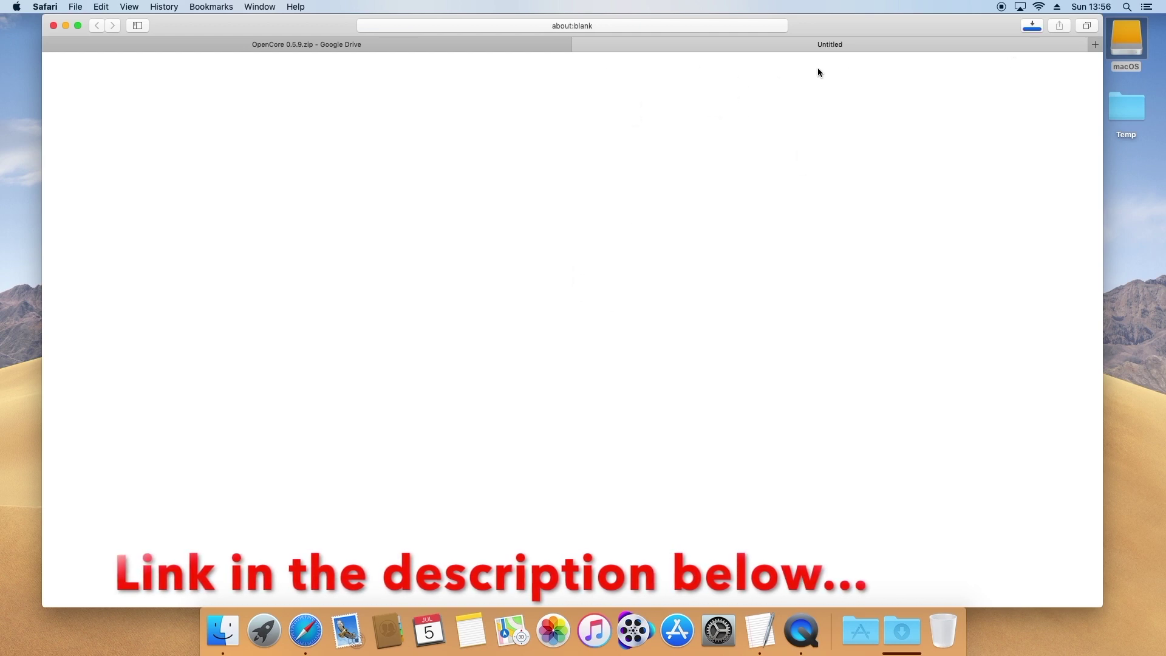
left_click(55, 26)
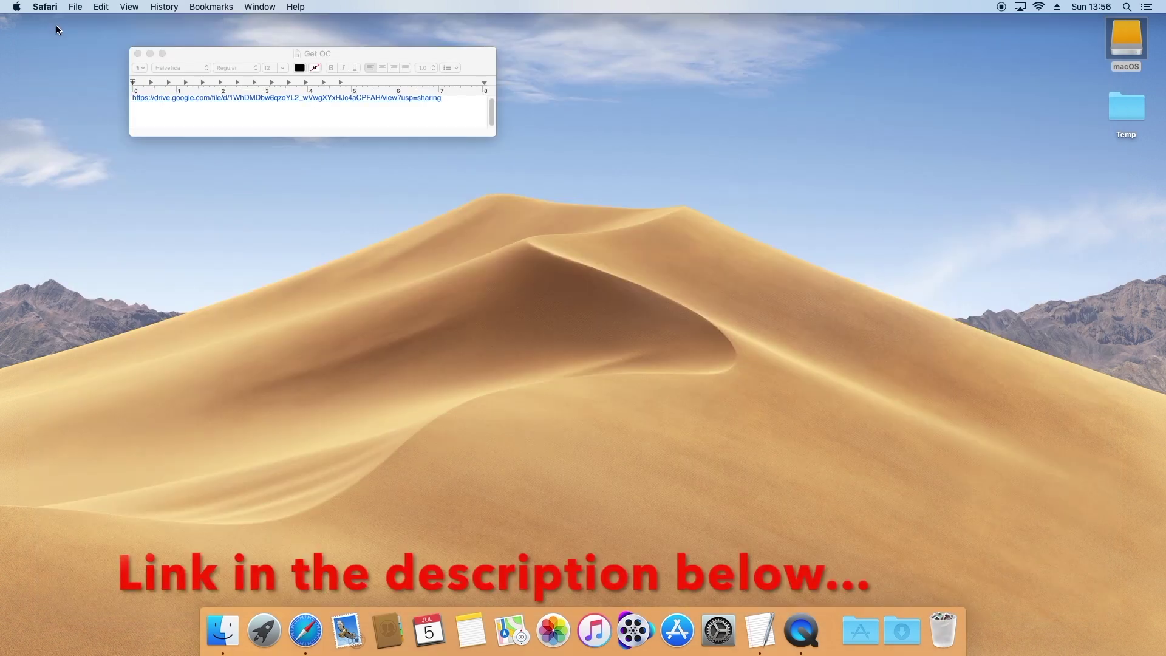
left_click(138, 54)
Move the downloaded OpenCore 0.5.9 folder from Downloads to the desktop below the Temp folder.
left_click(899, 608)
left_click_drag(869, 510, 1120, 184)
left_click(1121, 216)
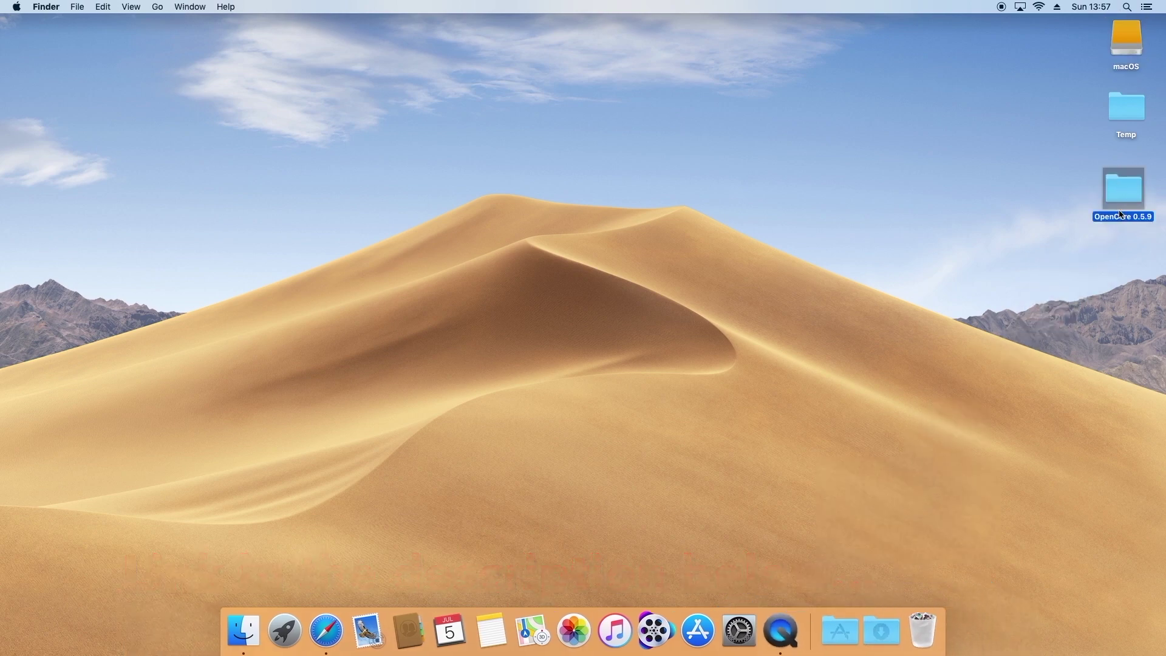
Launch Clover Configurator from the OpenCore 0.5.9 folder, allowing the downloaded app to open.
double_click(1123, 192)
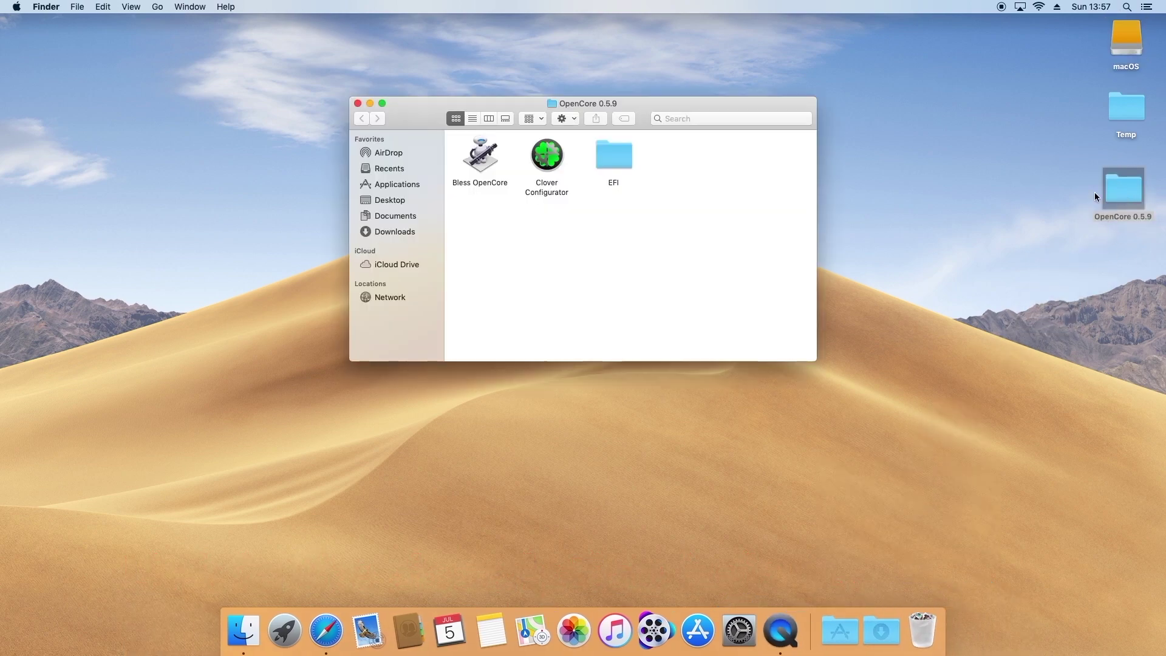
double_click(546, 157)
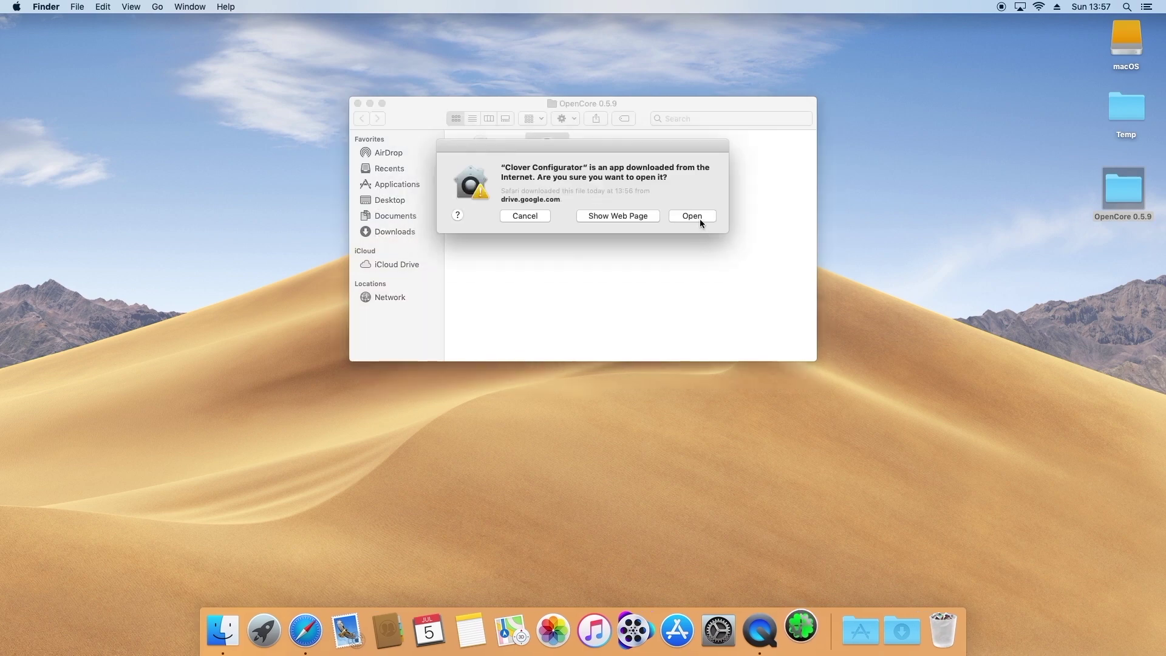
left_click(698, 217)
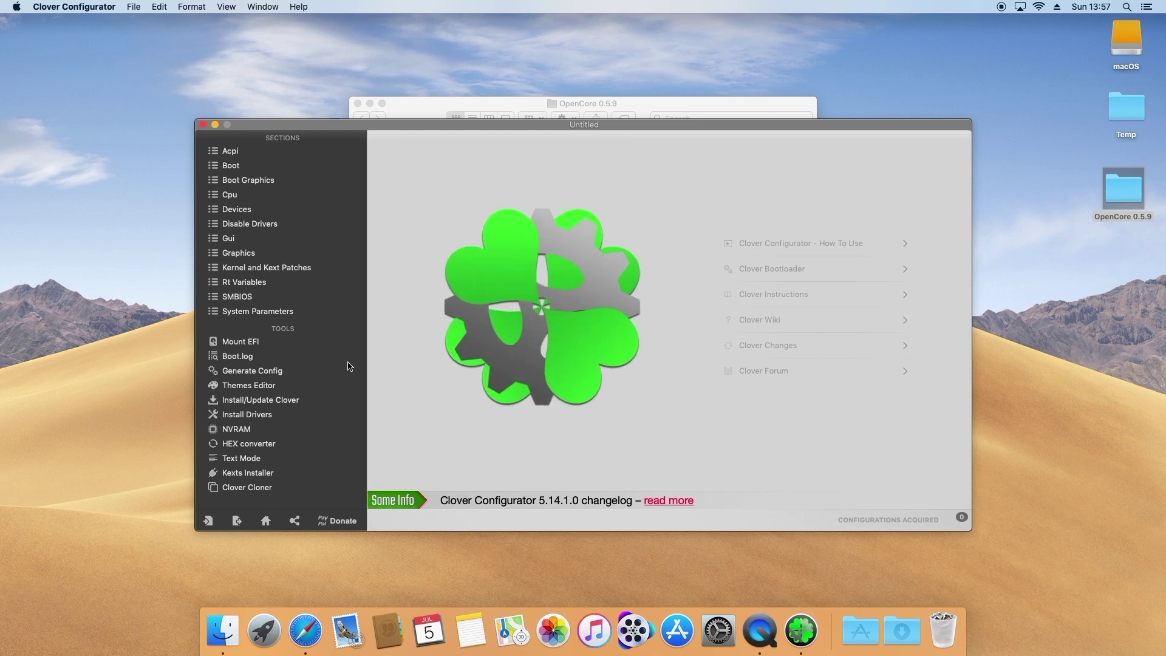
Mount the EFI partition disk0s1 in Clover Configurator, authorizing with the account password, and close its window.
left_click(251, 344)
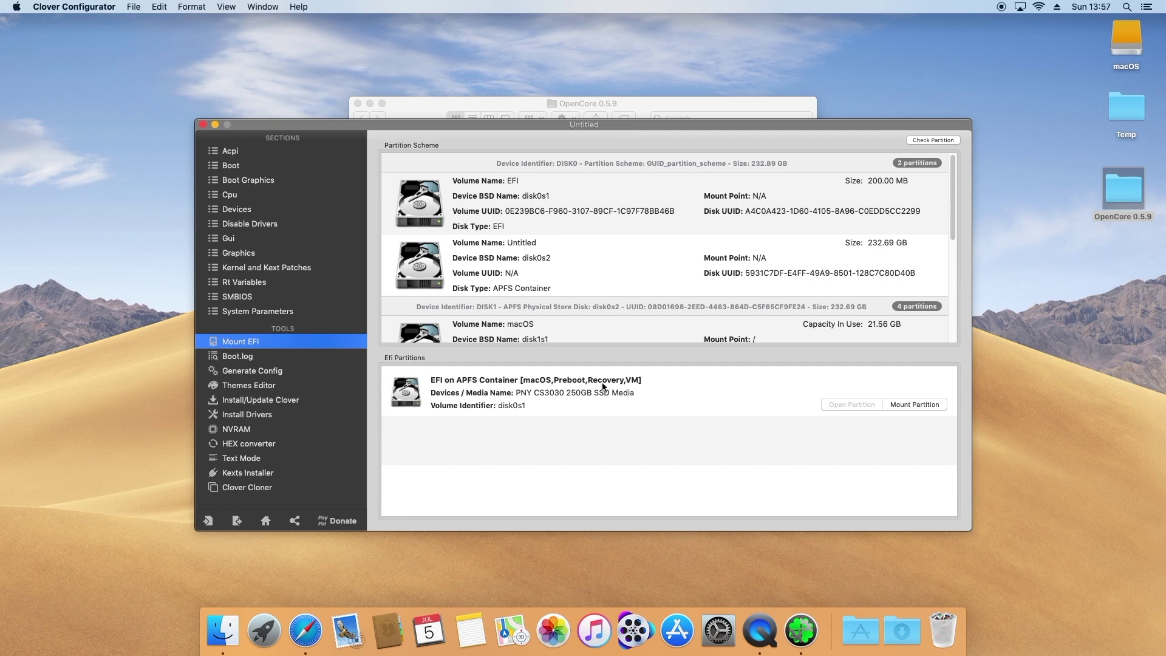
left_click(904, 402)
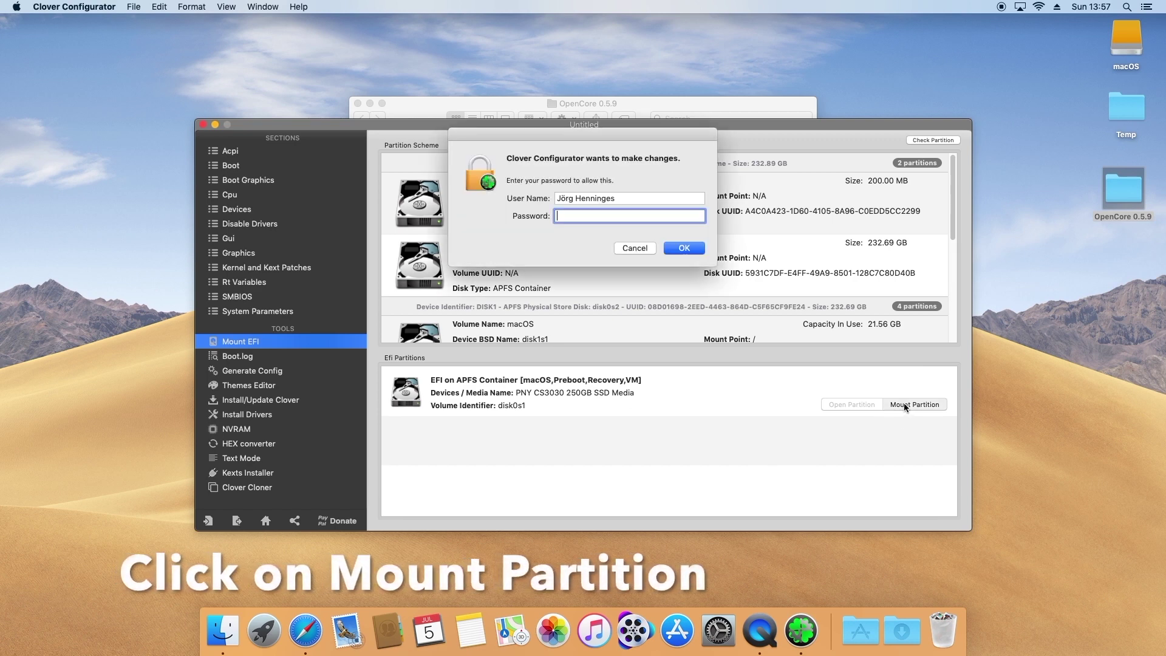
type("****")
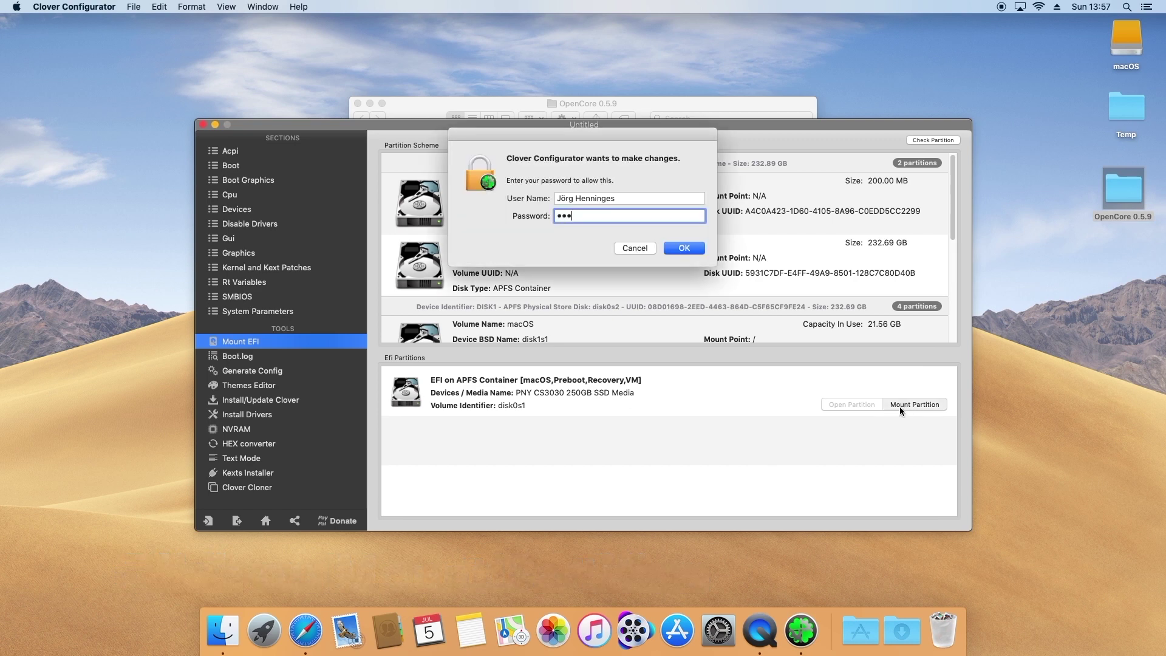
key("Return")
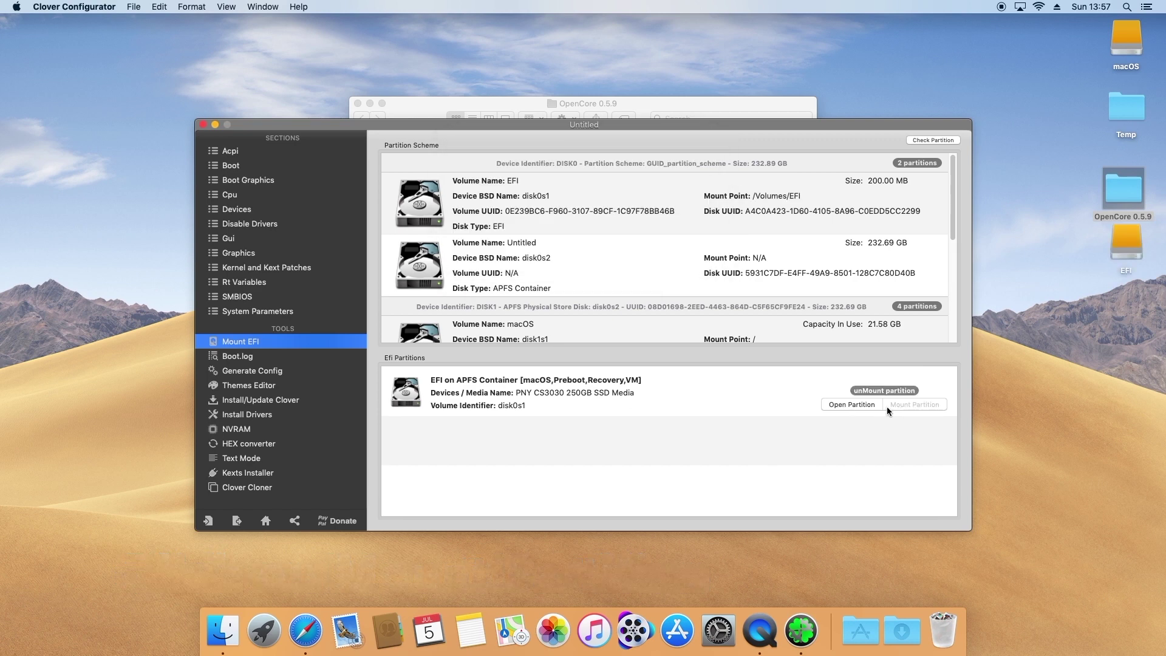
left_click(1131, 246)
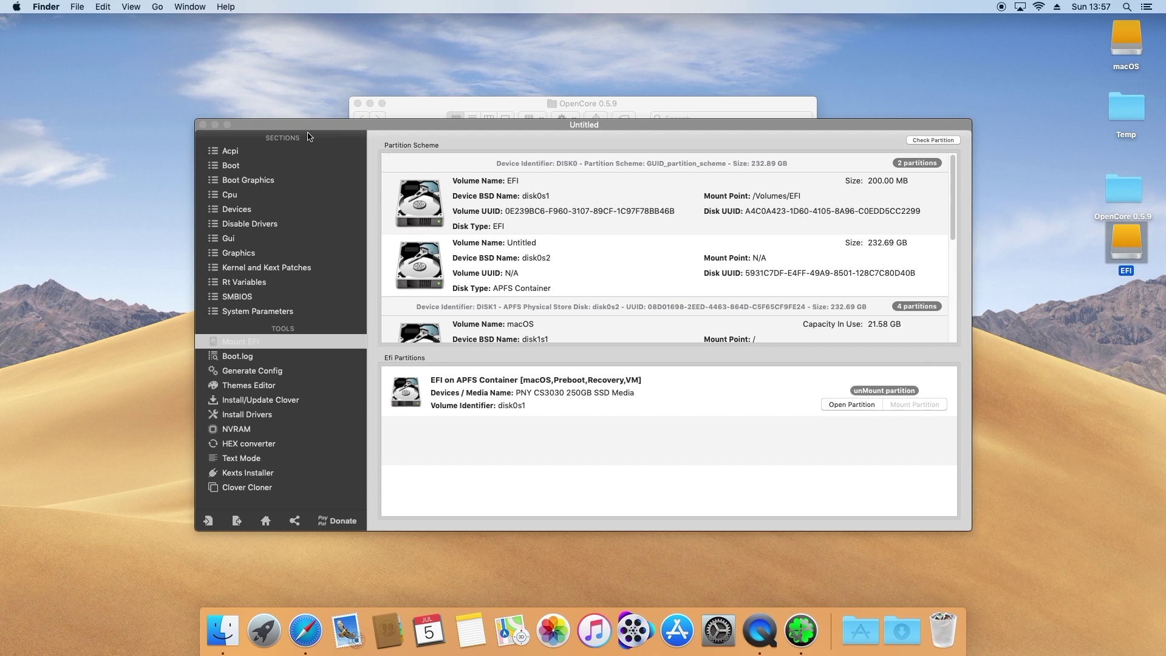
left_click(203, 125)
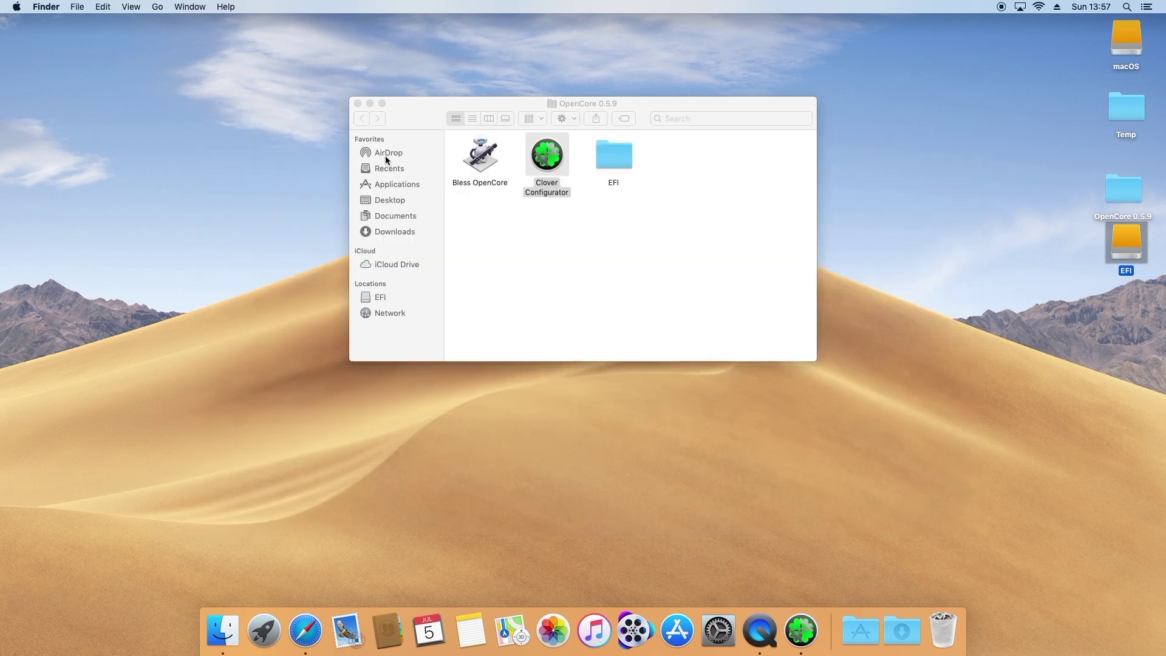
Place the OpenCore 0.5.9 and EFI volume windows side by side and copy the EFI folder onto the EFI volume.
left_click_drag(501, 106, 261, 152)
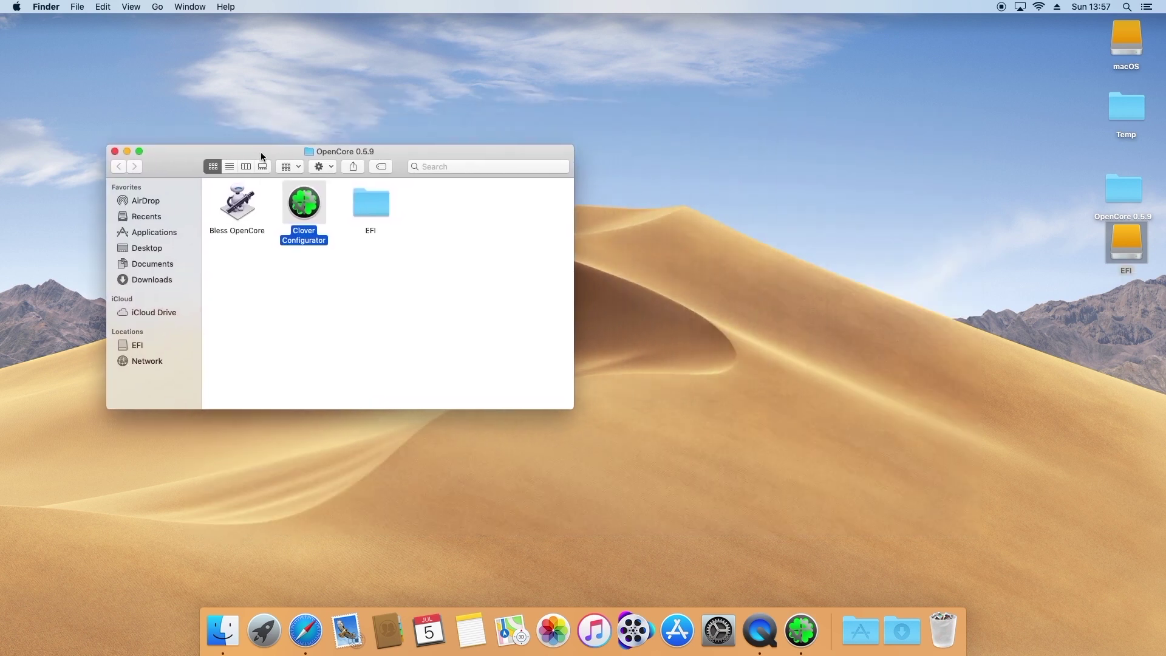
double_click(1127, 245)
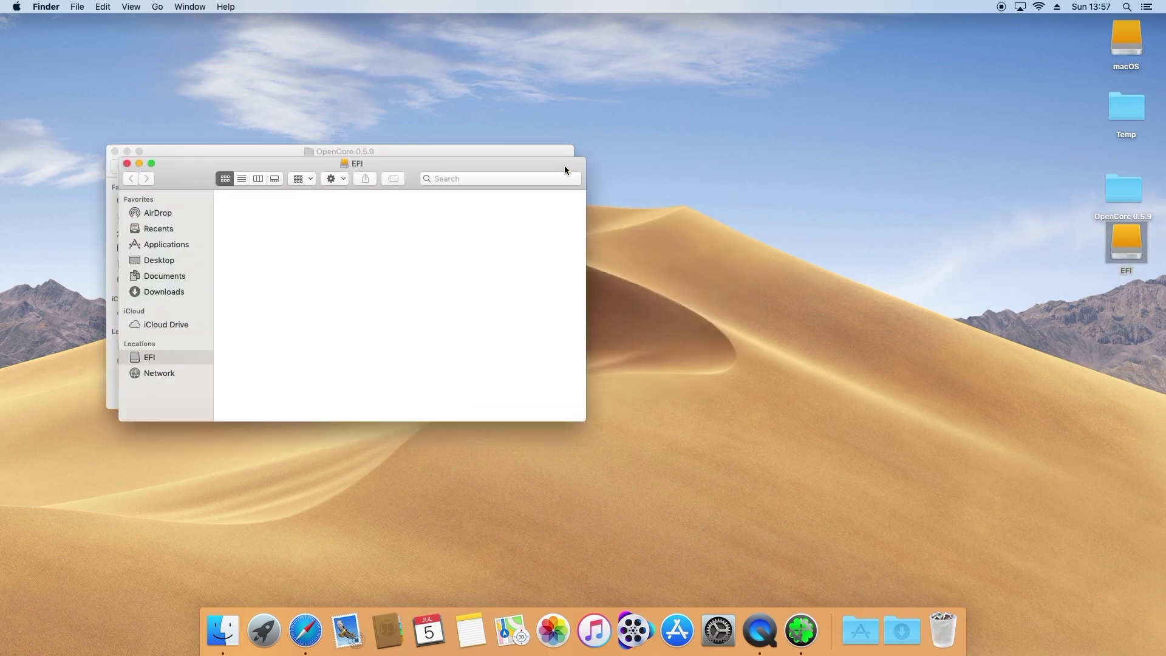
left_click_drag(371, 163, 832, 152)
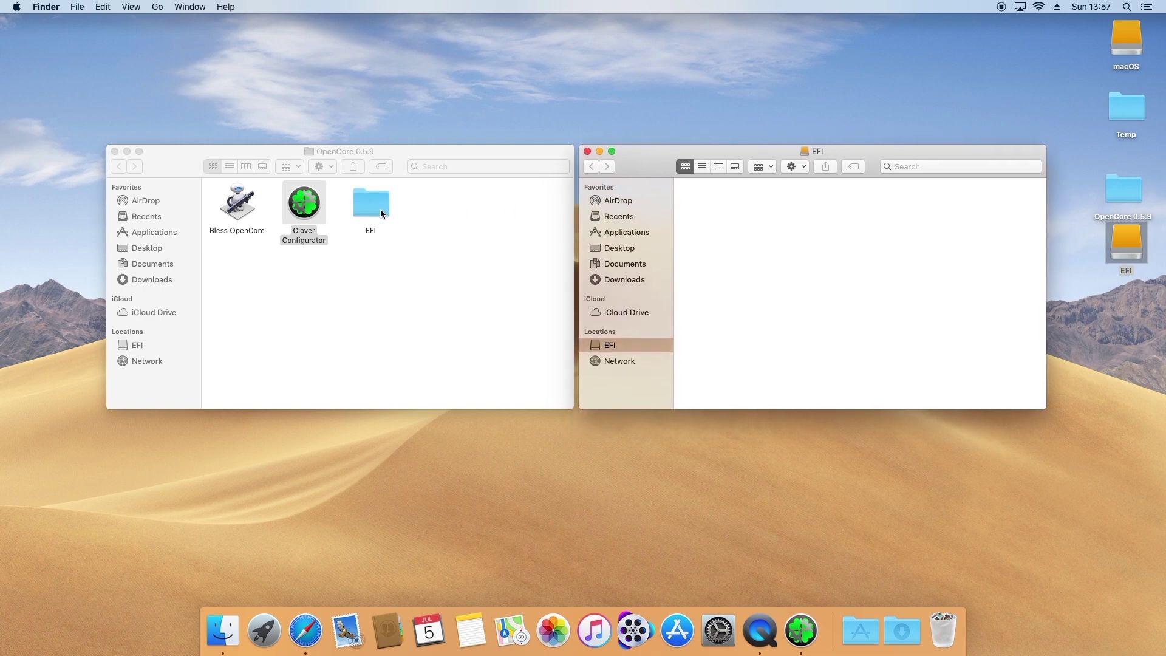
left_click_drag(369, 208, 372, 212)
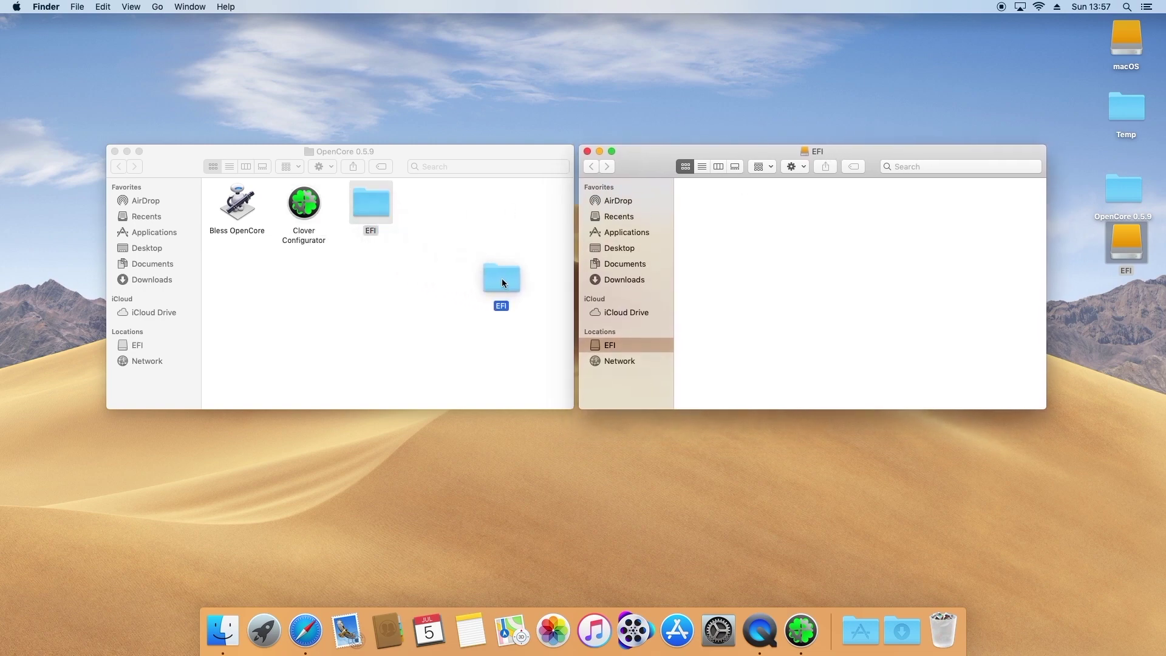
left_click_drag(652, 302, 727, 217)
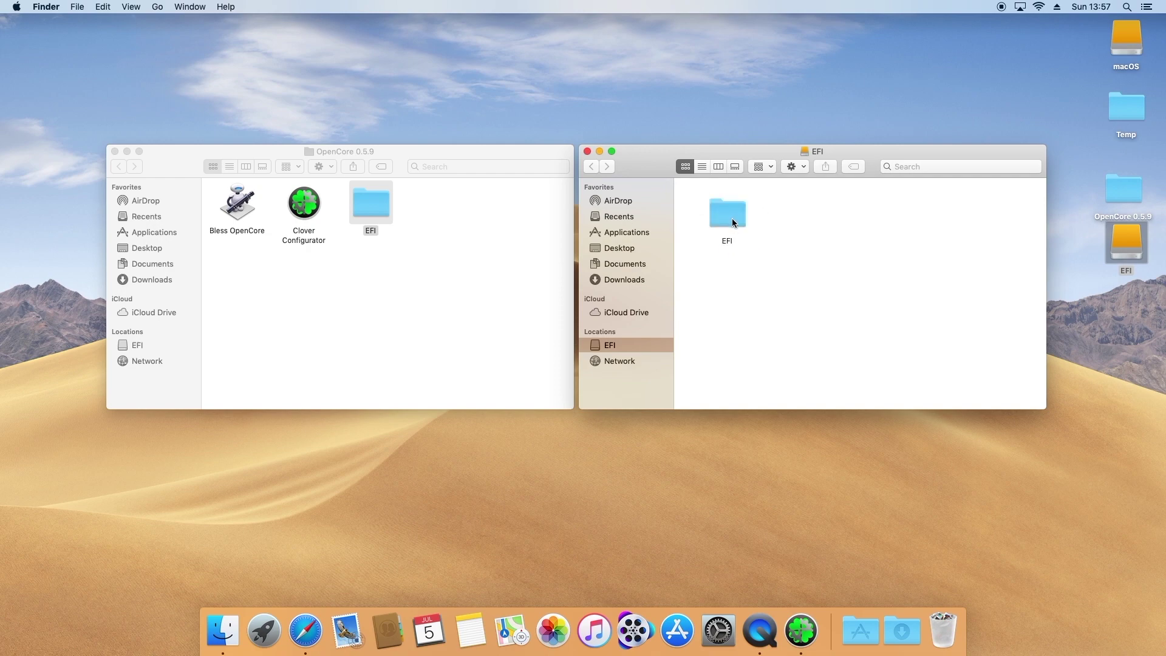
Open the config plist from the EFI volume's EFI/OC folder in TextEdit and place its window mid-screen.
double_click(732, 221)
double_click(777, 205)
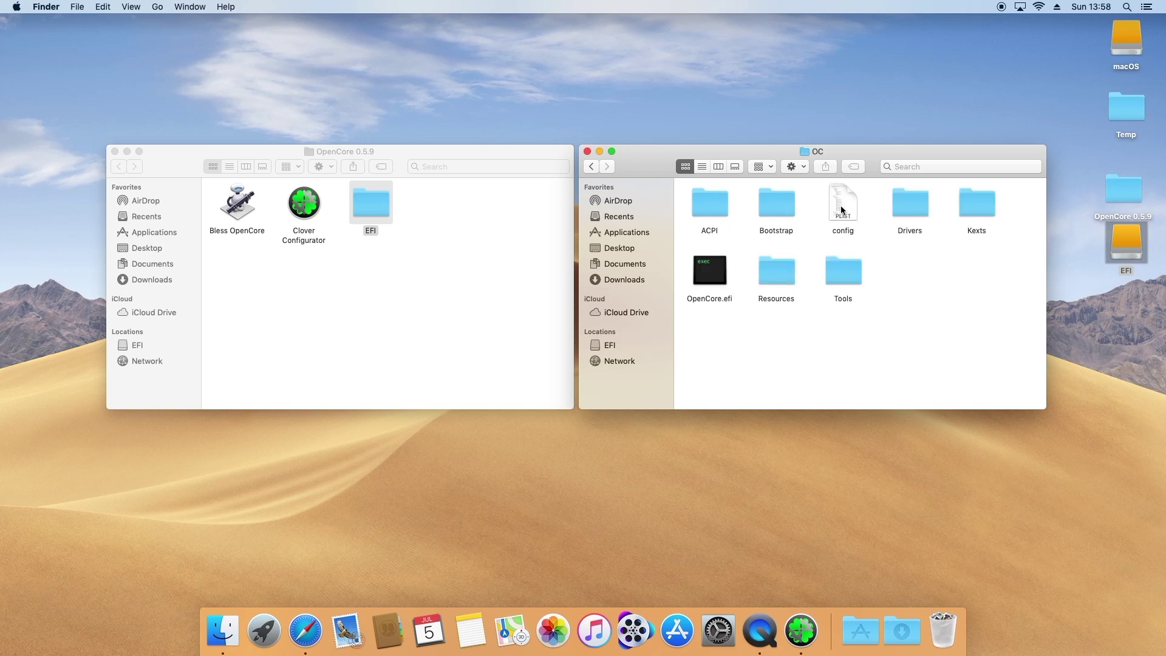
right_click(841, 210)
mouse_move(868, 223)
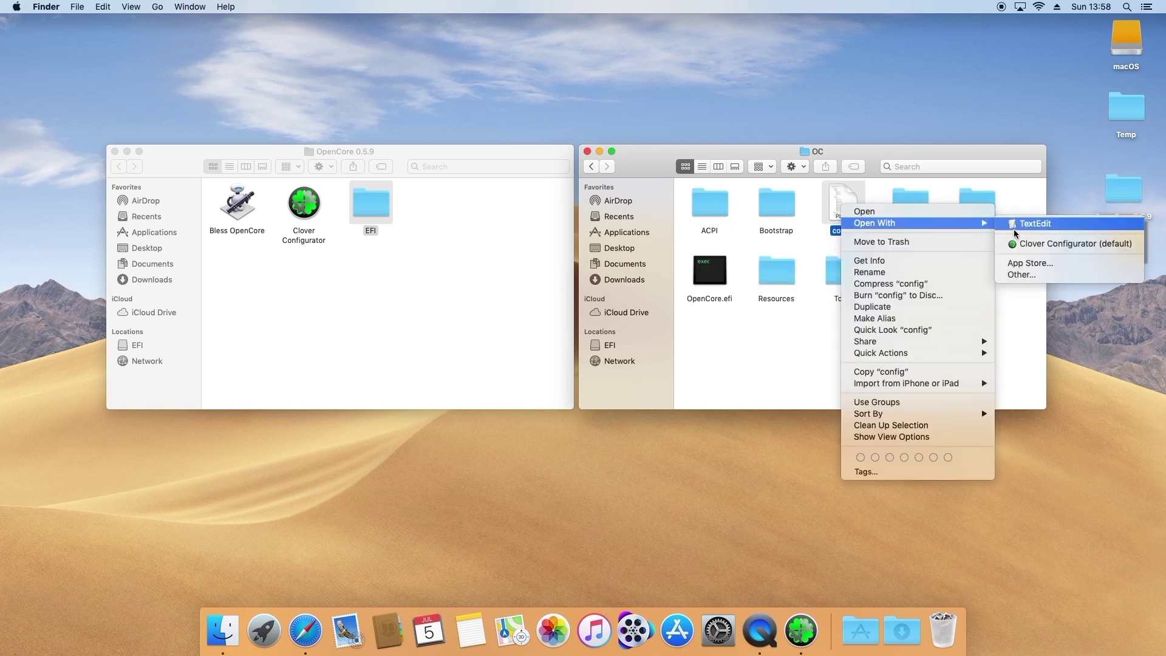
left_click(1034, 225)
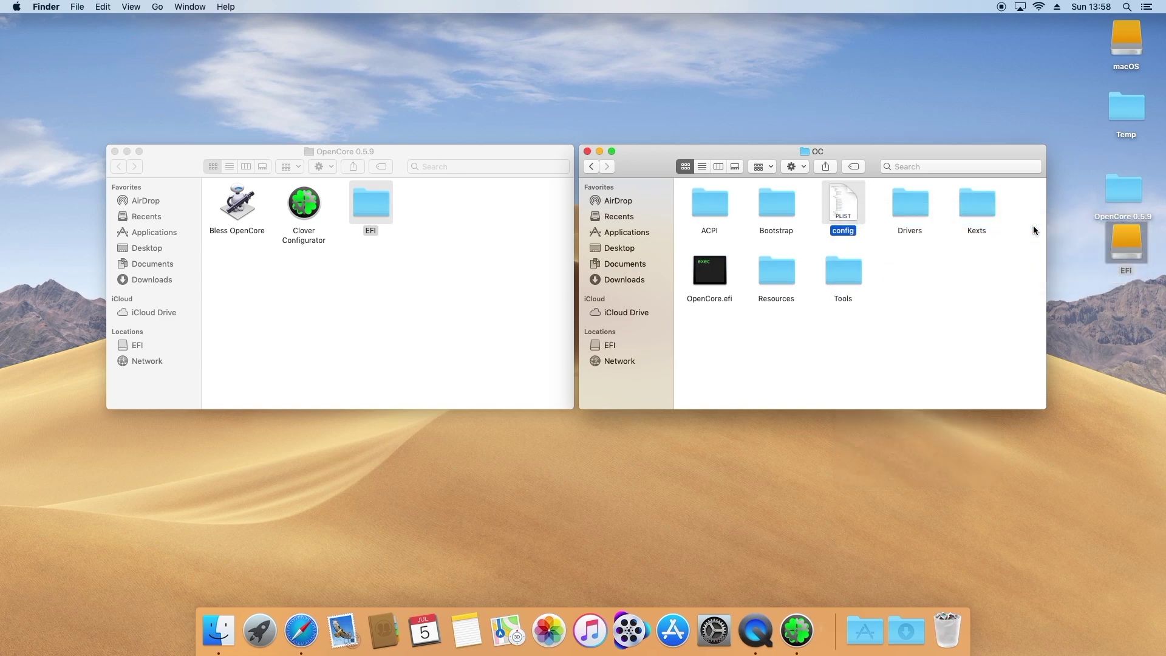
left_click(611, 234)
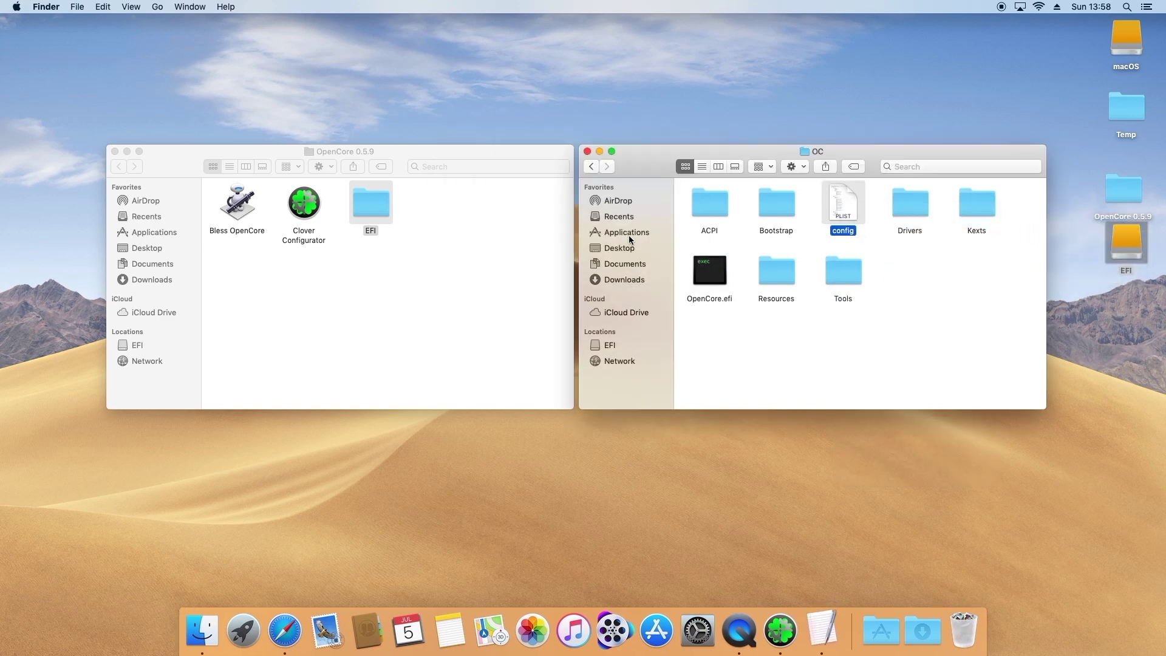
left_click_drag(399, 55, 669, 114)
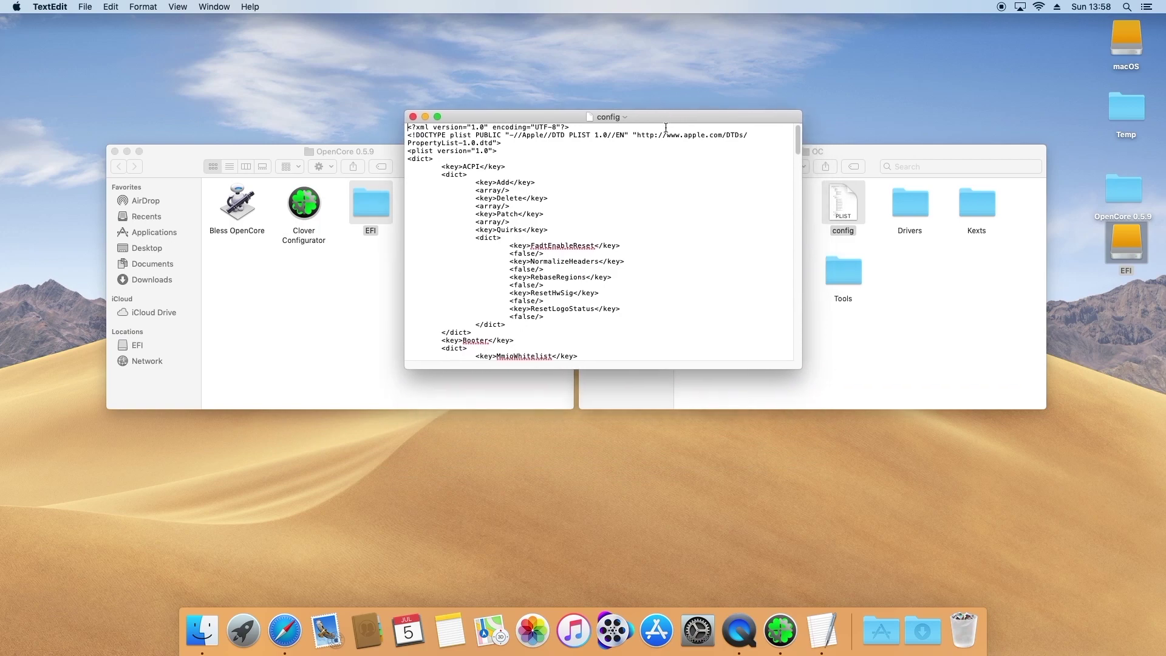
Enlarge the config window and replace the Cpuid1Mask data string with a copy of the Cpuid1Data string in the Emulate section.
left_click_drag(655, 367, 656, 555)
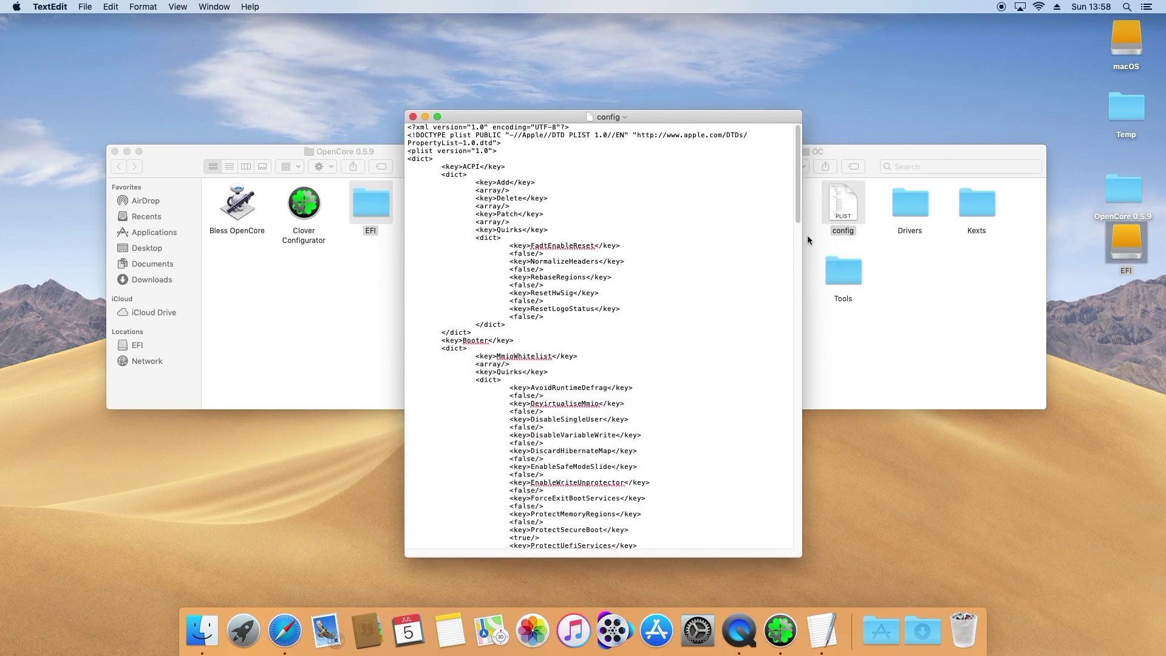
left_click_drag(798, 201, 800, 321)
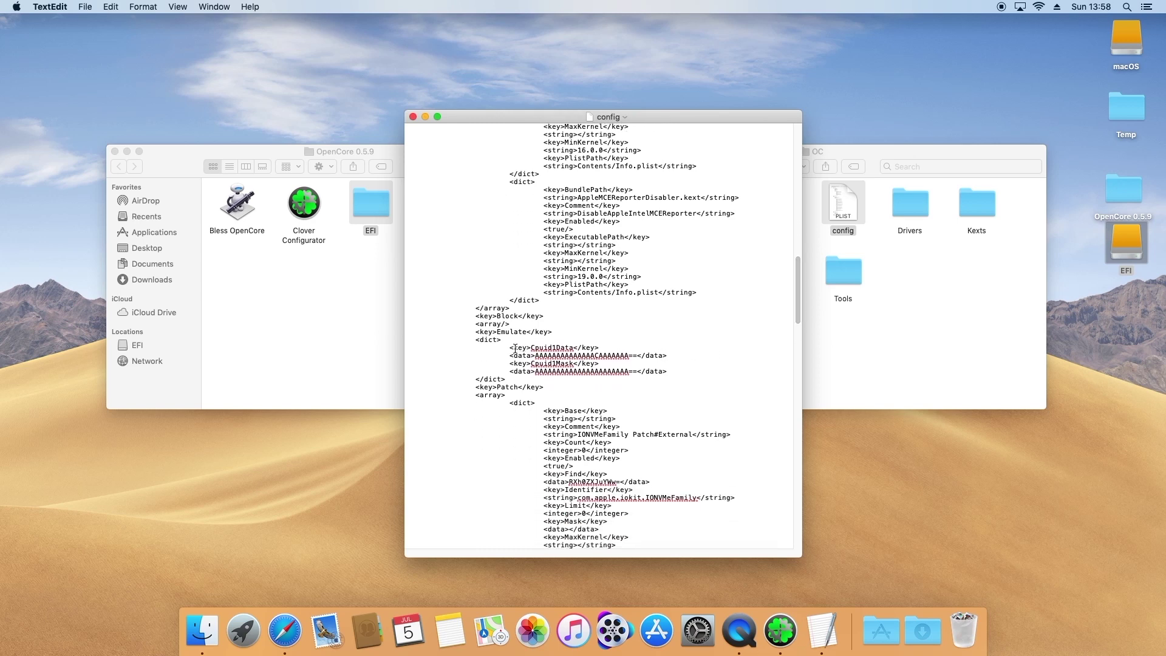
left_click_drag(510, 349, 668, 373)
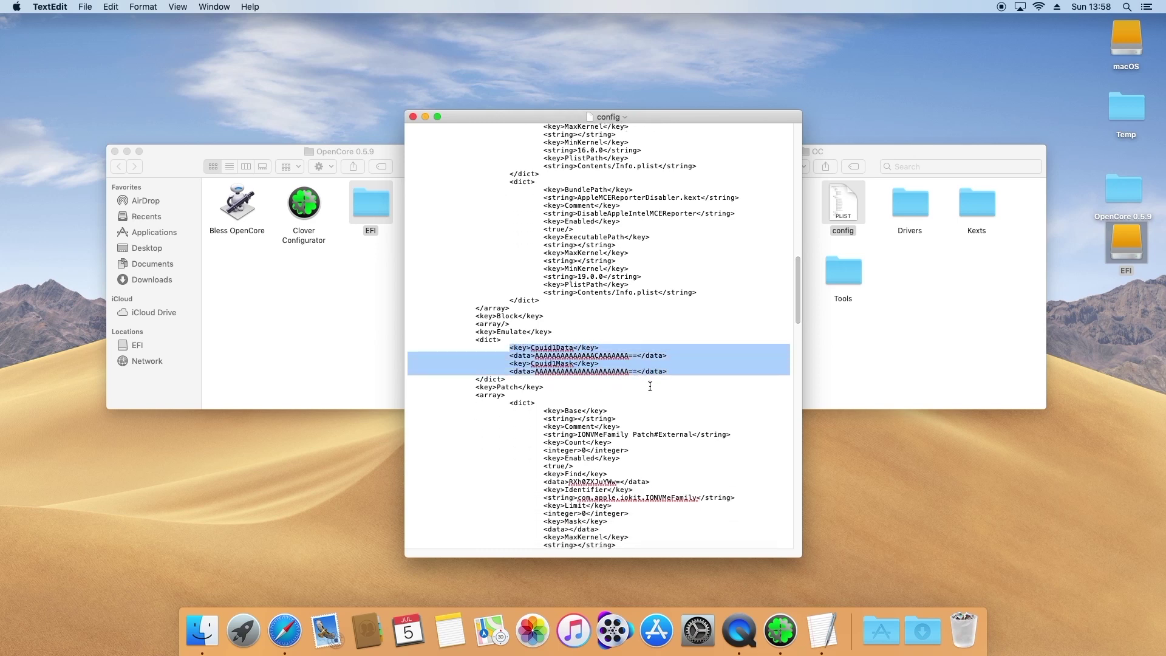
left_click(648, 388)
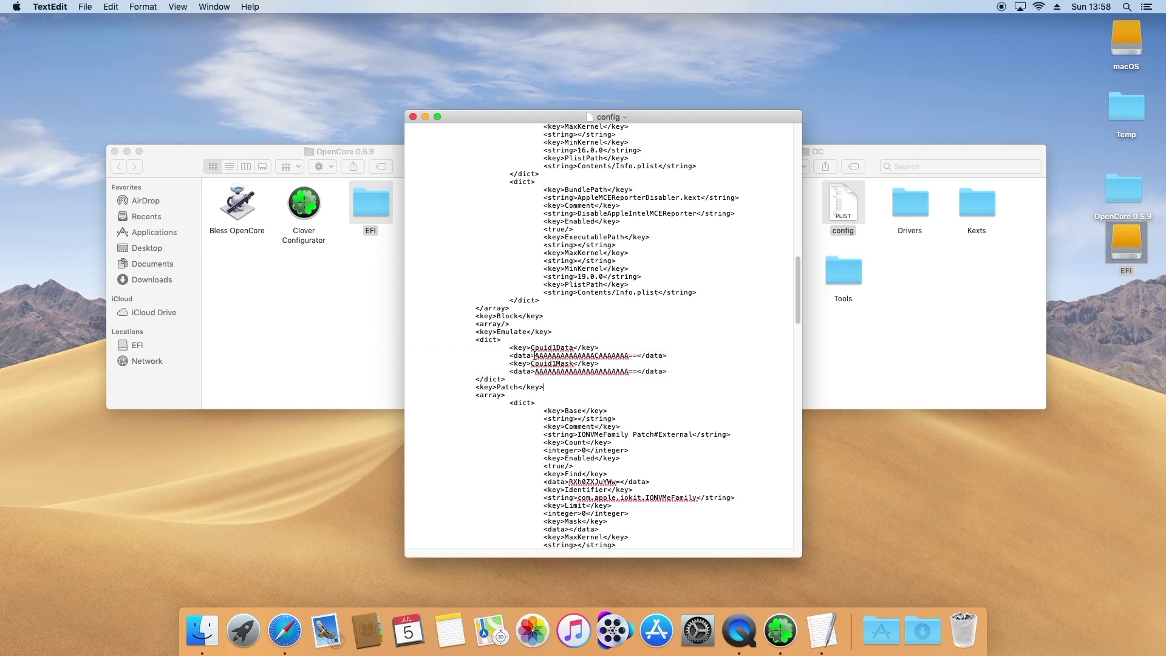
left_click_drag(537, 356, 610, 355)
right_click(626, 358)
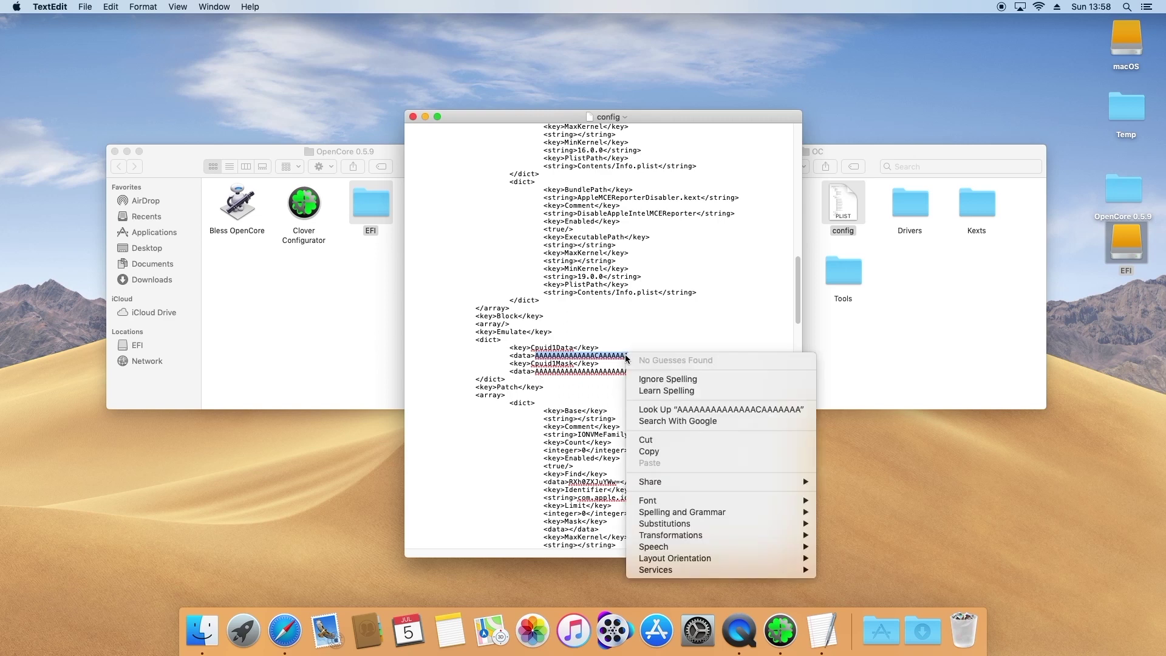
left_click(655, 453)
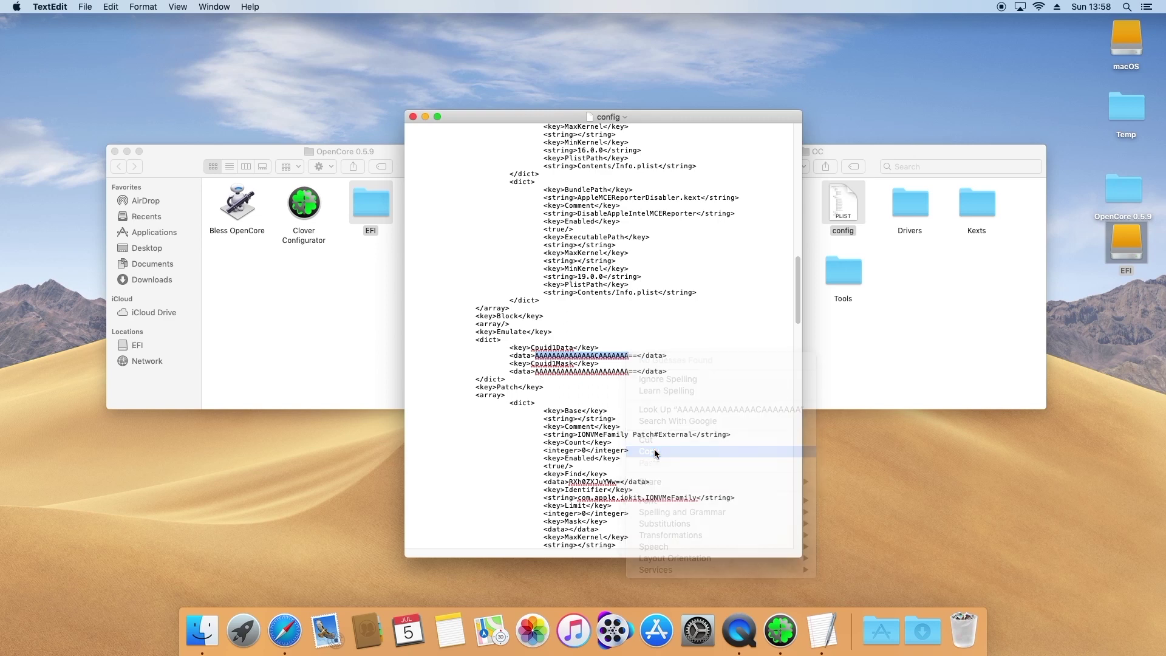
left_click_drag(535, 372, 626, 375)
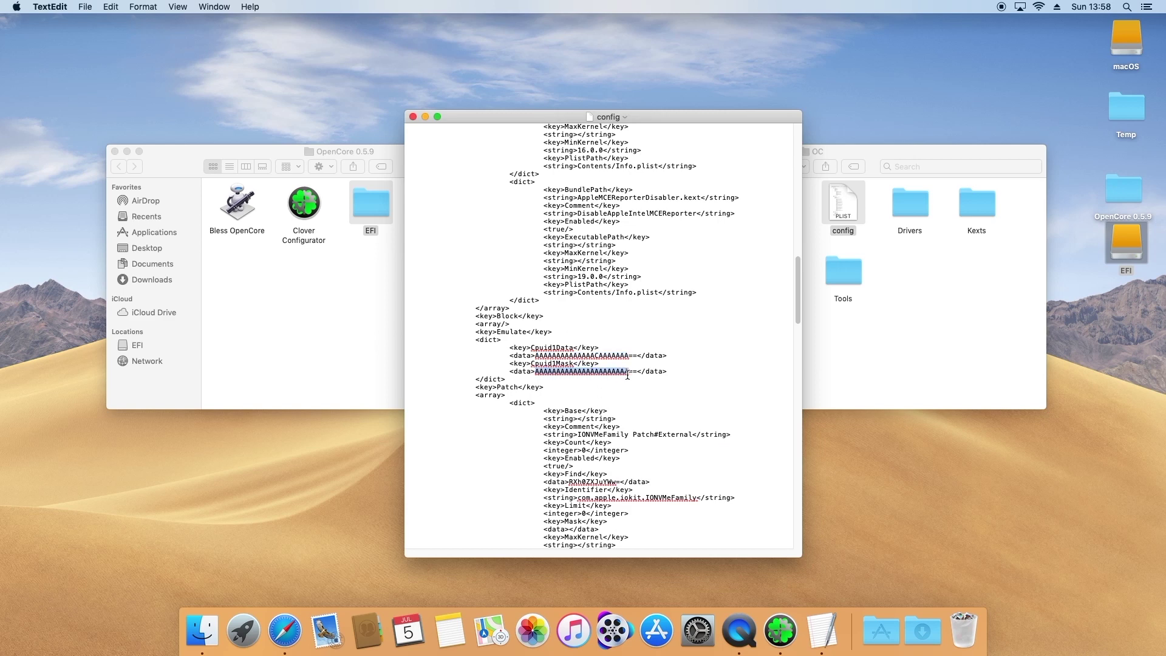
right_click(619, 374)
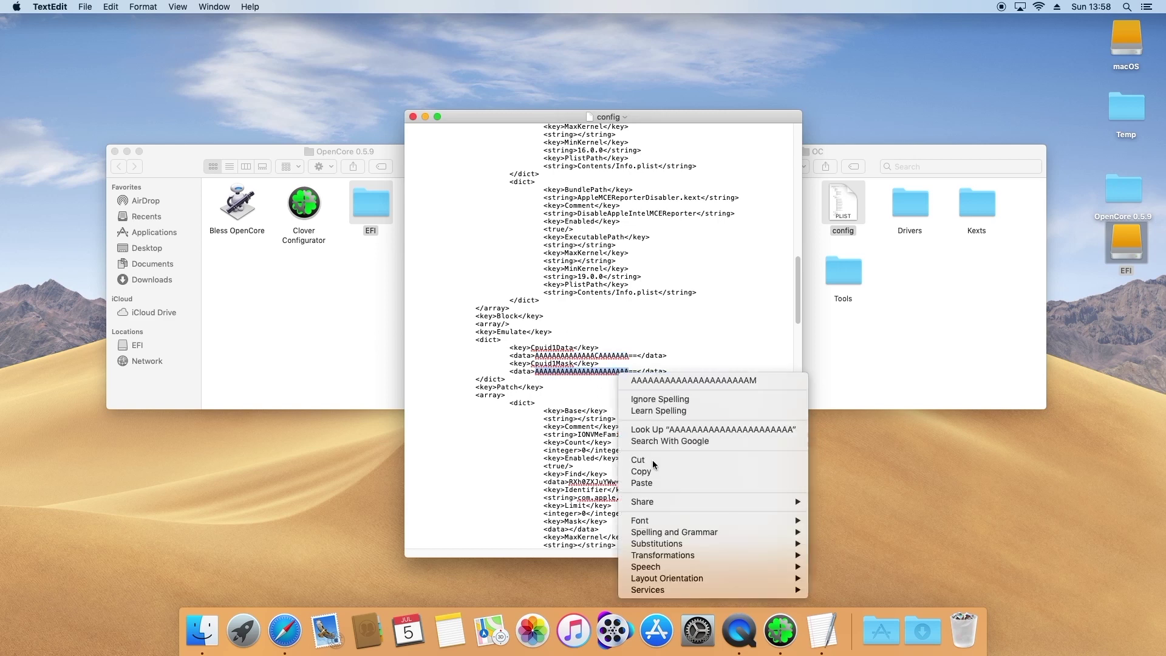
left_click(659, 483)
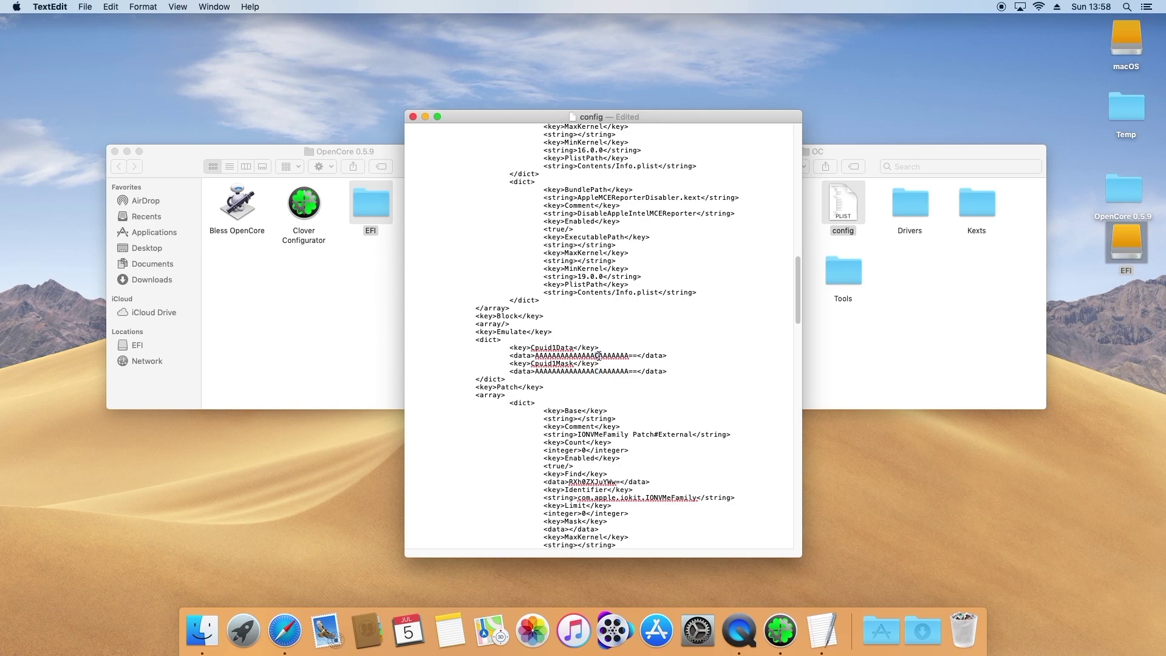
Change the UpdateSMBIOS value to false in the PlatformInfo section of the config file.
left_click_drag(798, 286, 800, 438)
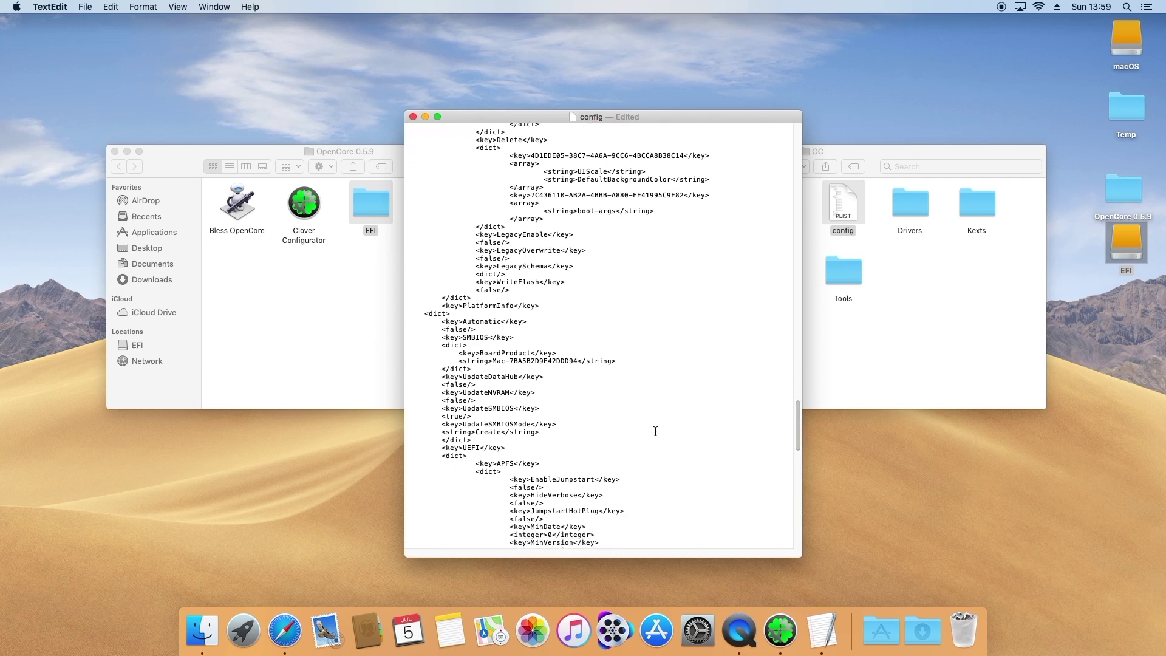
left_click_drag(441, 412, 485, 417)
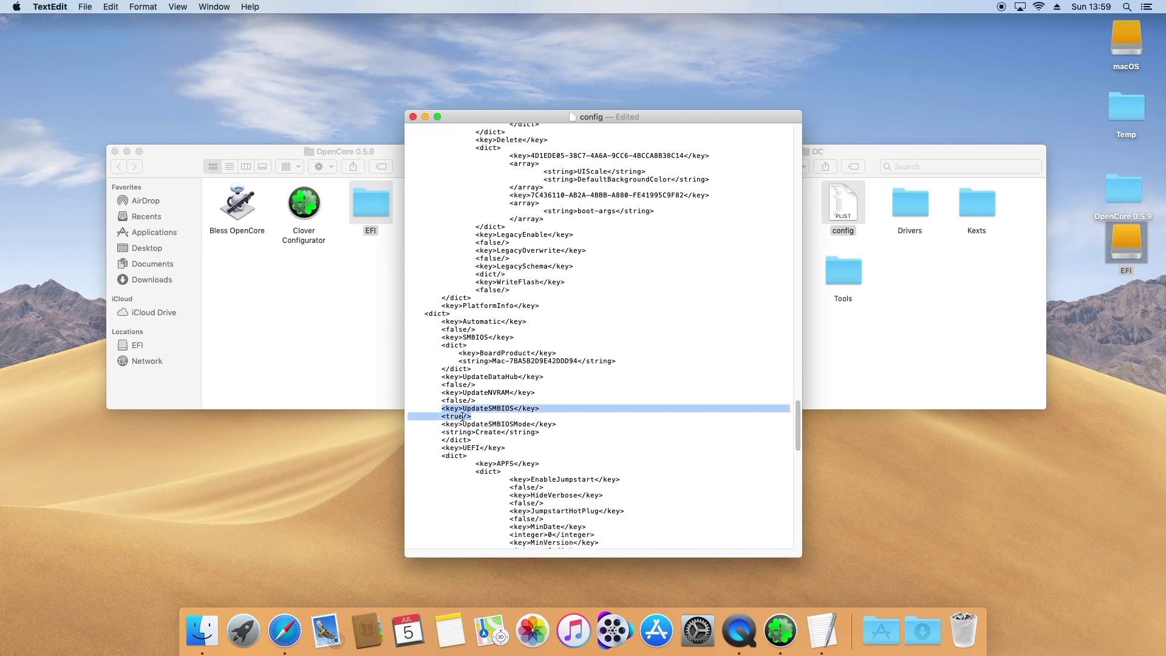
left_click(463, 416)
key("BackSpace")
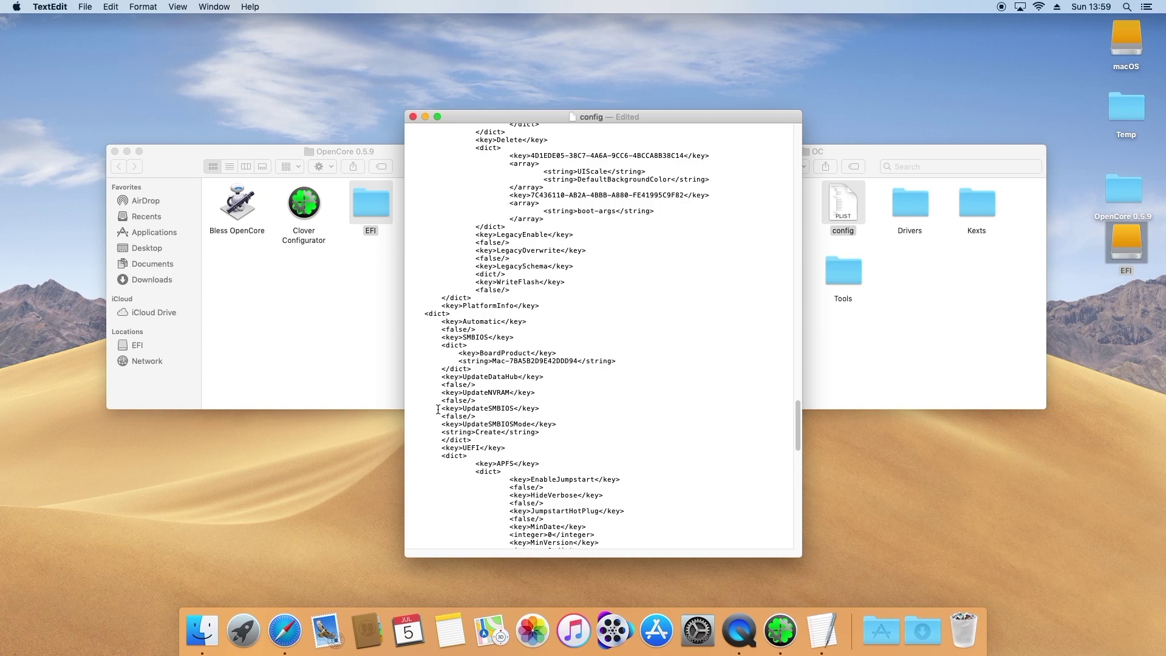
left_click_drag(440, 410, 476, 413)
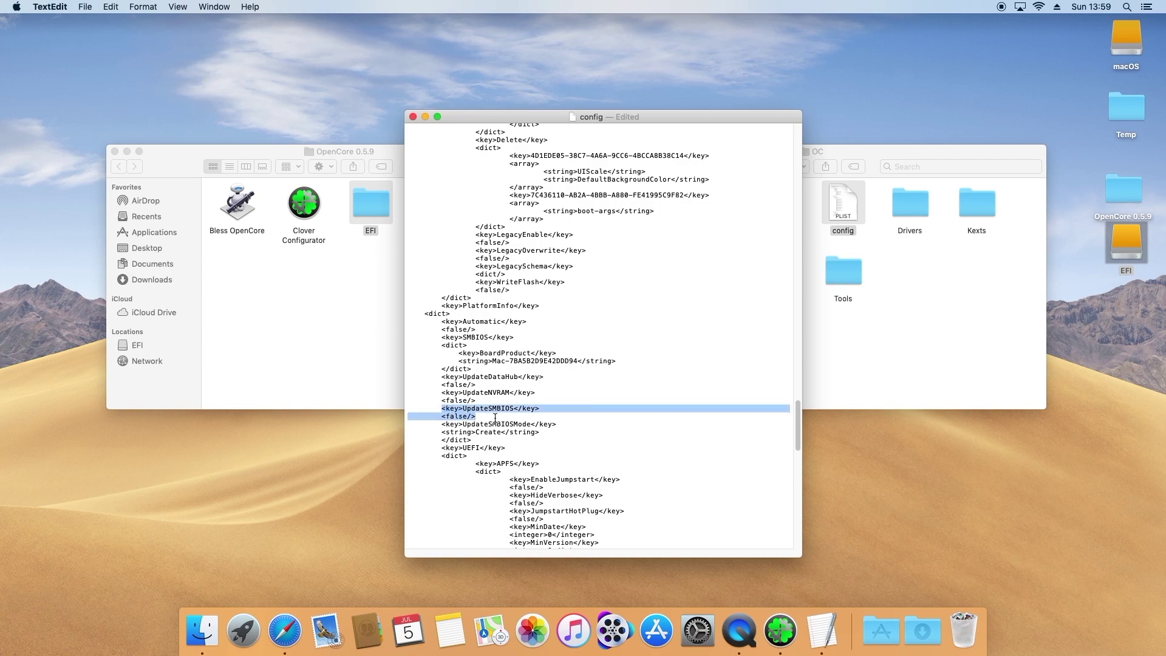
left_click(495, 418)
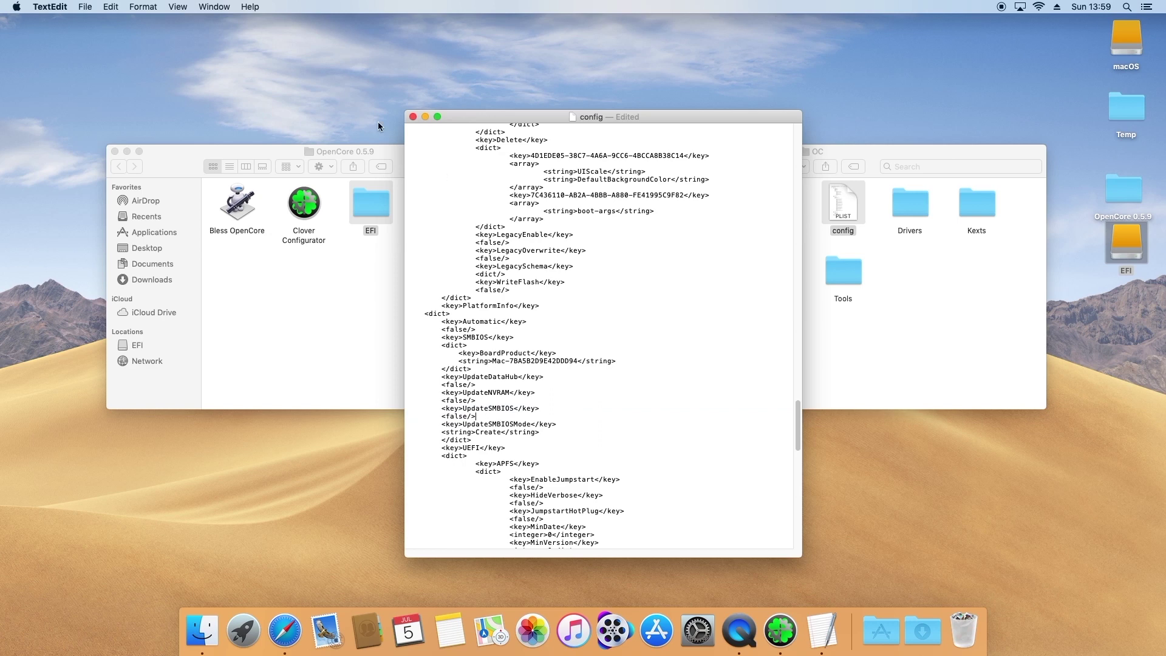
Save the config file, then close it and the EFI volume's folder window.
left_click(87, 8)
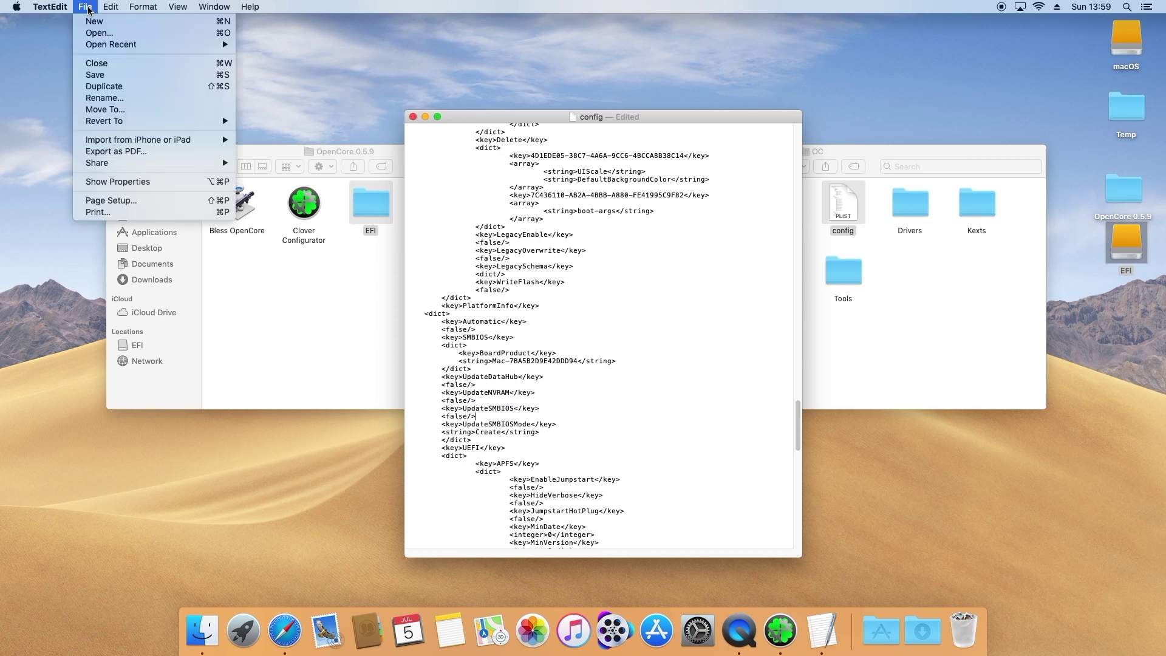
left_click(97, 74)
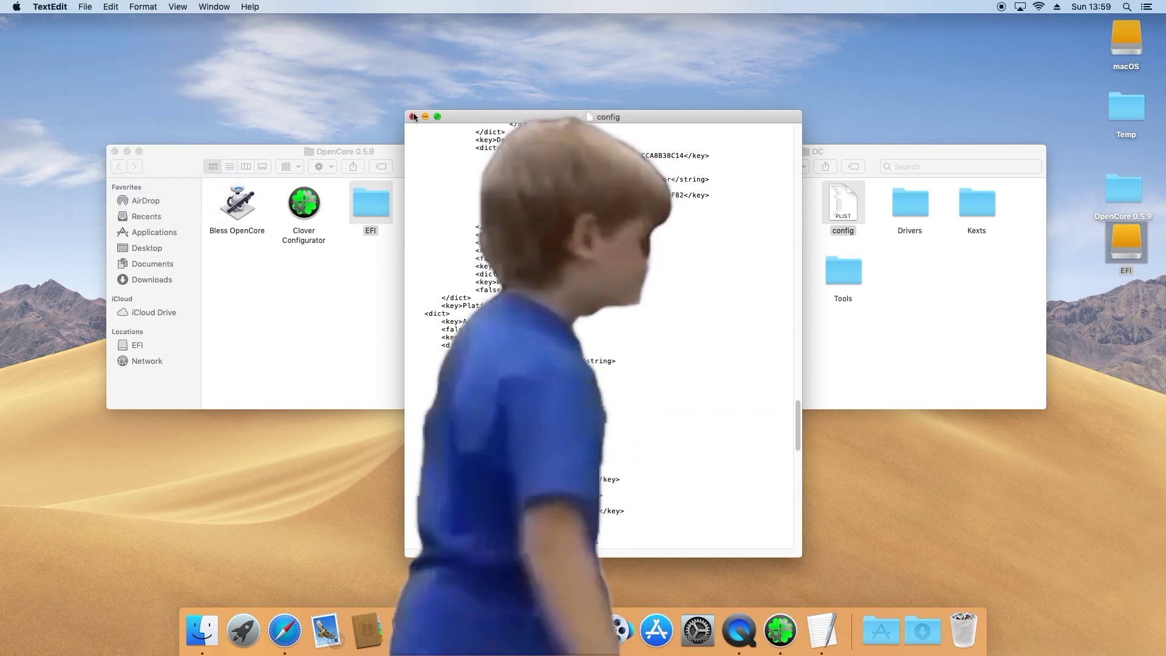
left_click(414, 116)
left_click(590, 166)
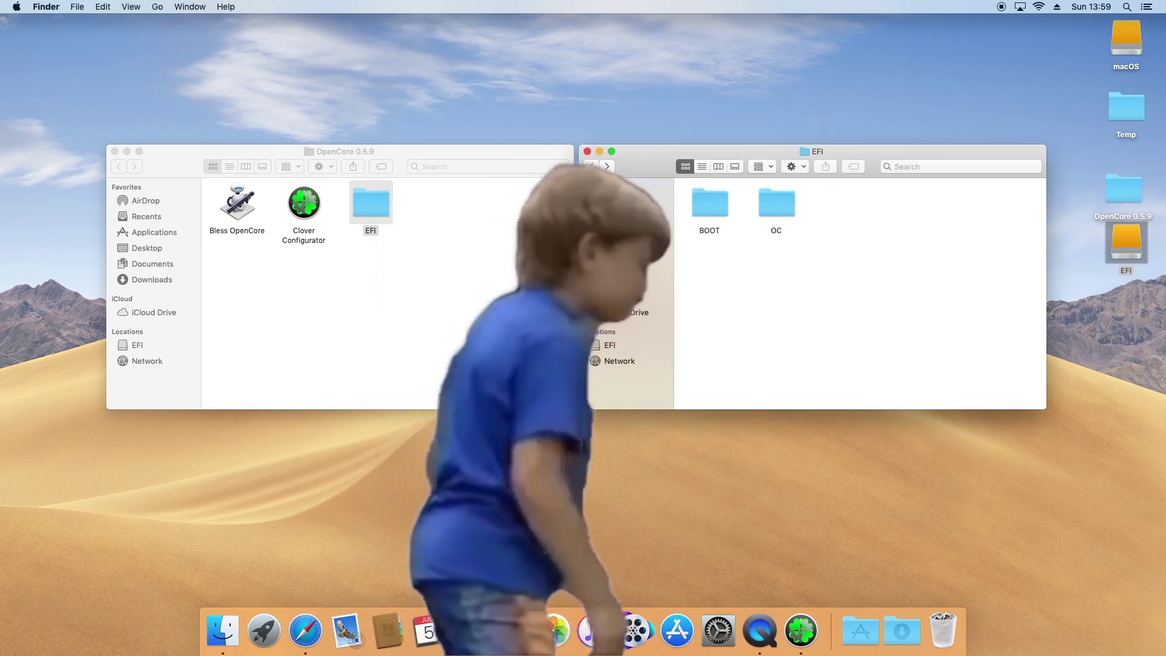
left_click(588, 151)
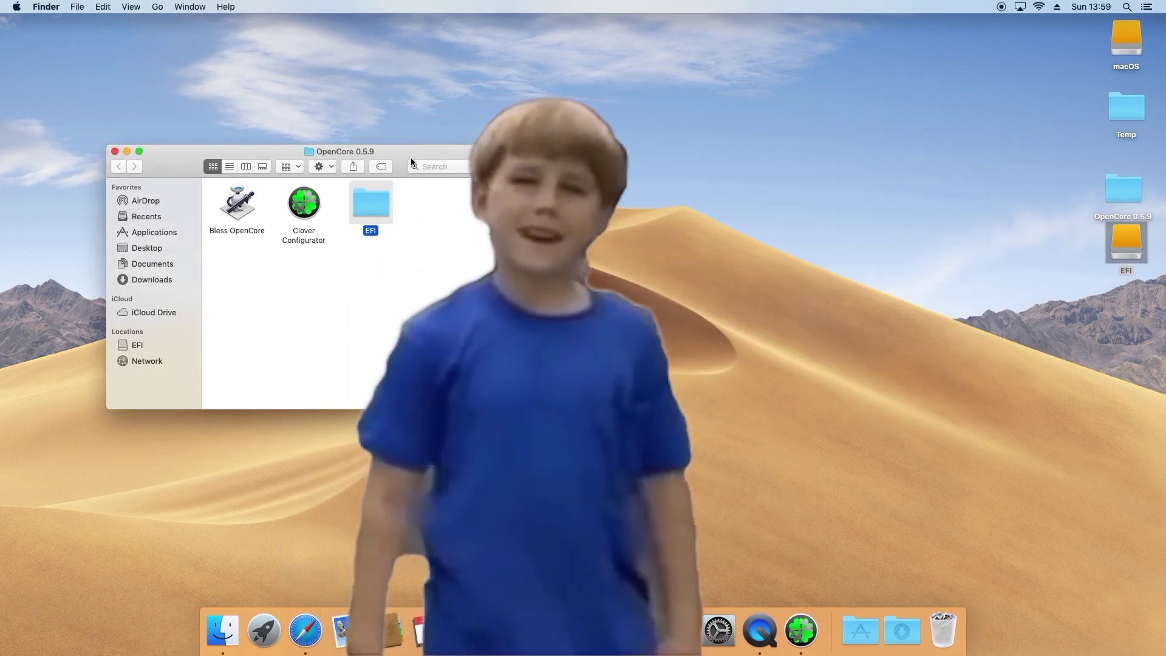
Run Bless OpenCore from the OpenCore 0.5.9 folder, allowing the downloaded app and authorizing with the account password, then close the folder window.
left_click_drag(411, 157, 731, 171)
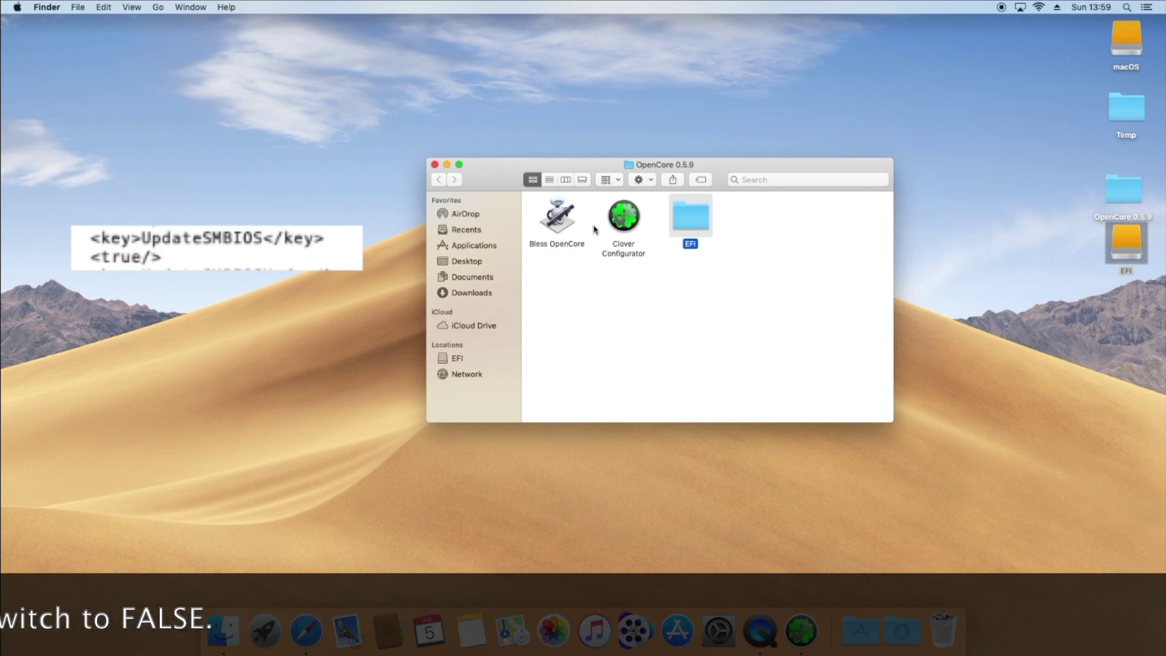
right_click(559, 226)
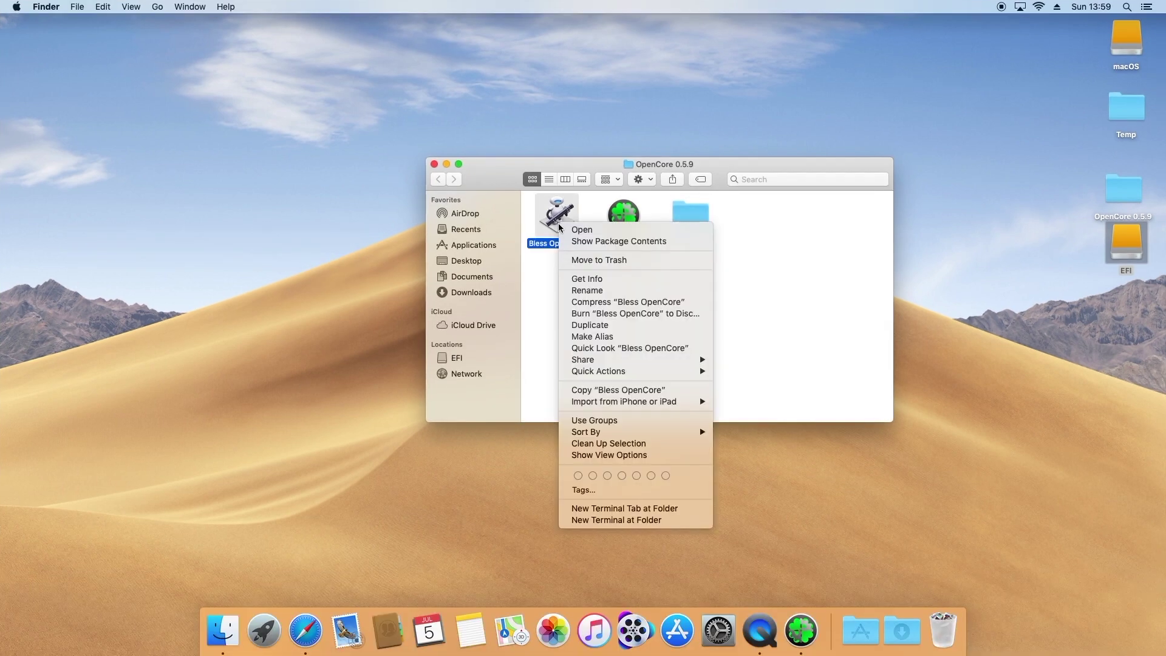
left_click(573, 230)
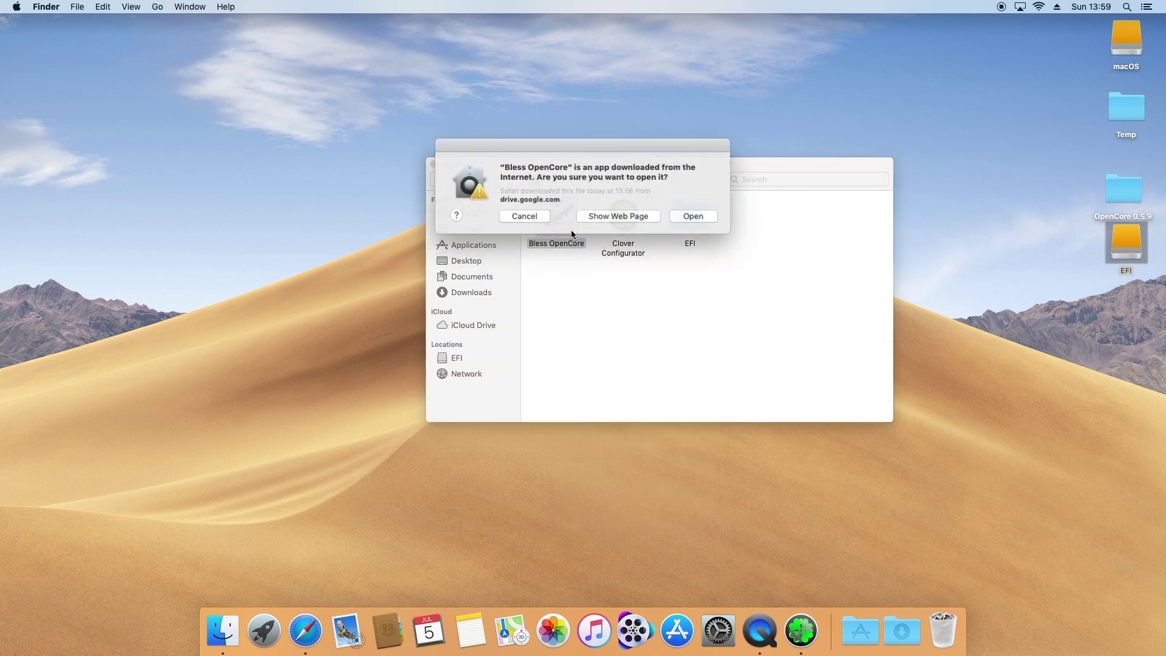
left_click(691, 216)
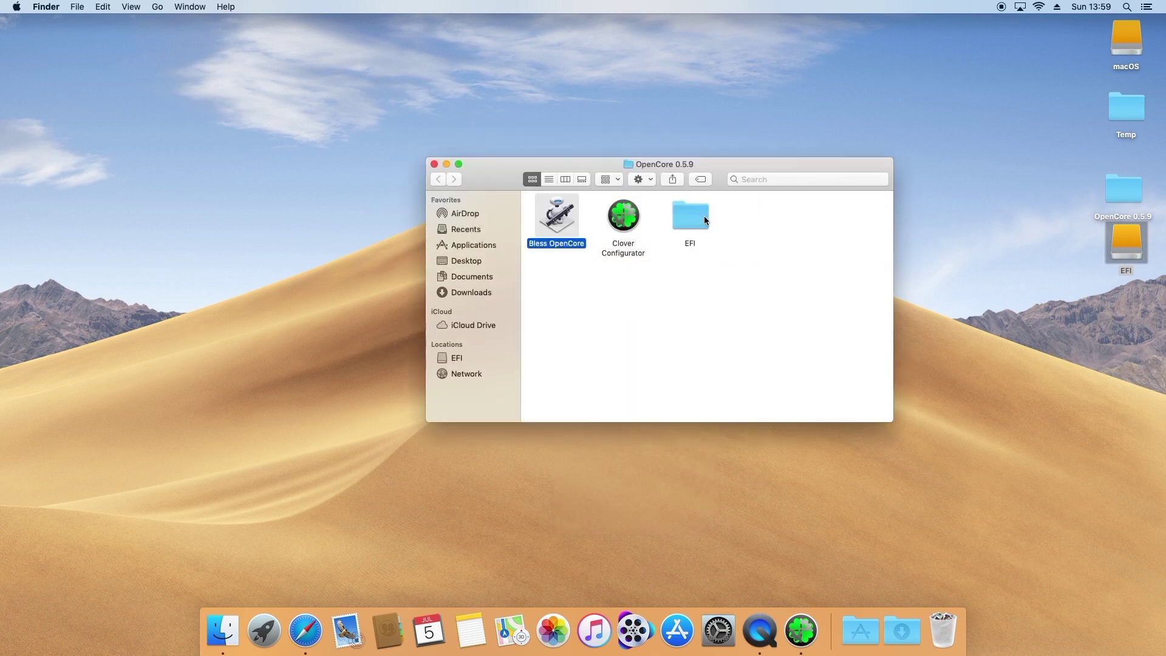
type("•••••")
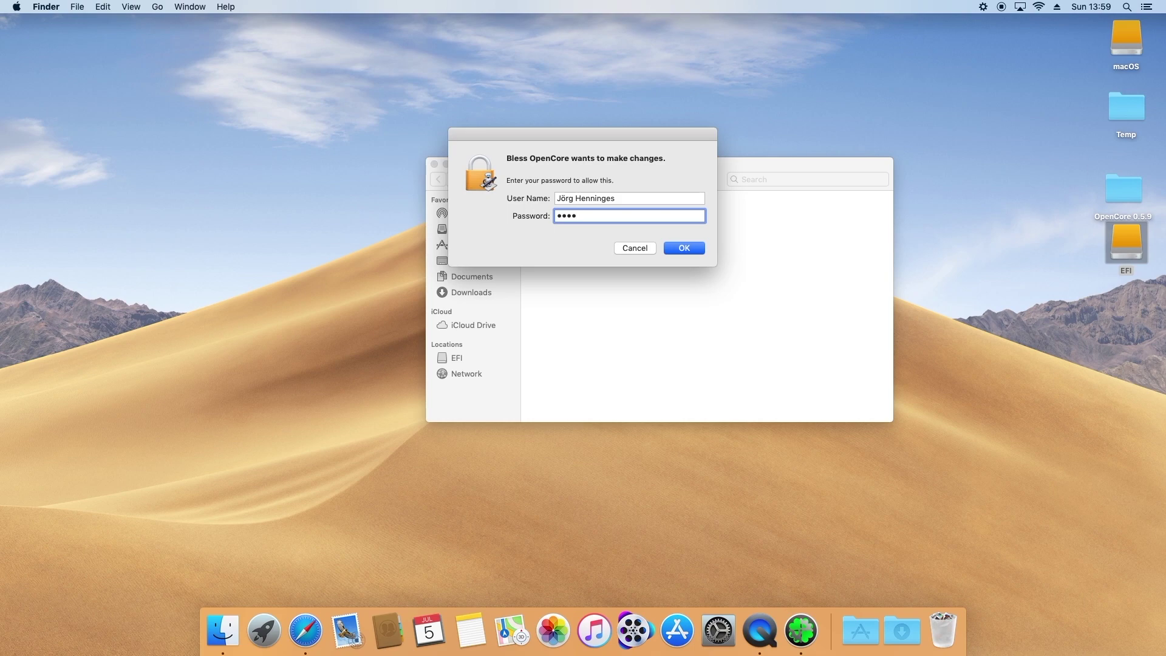
key("Return")
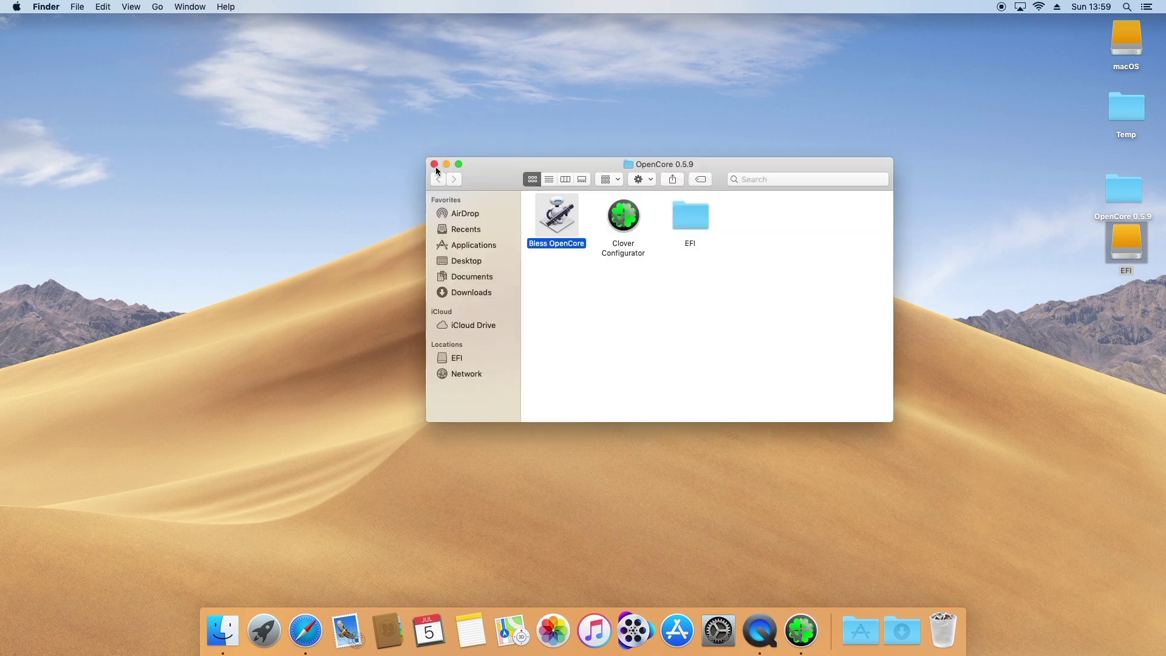
left_click(435, 164)
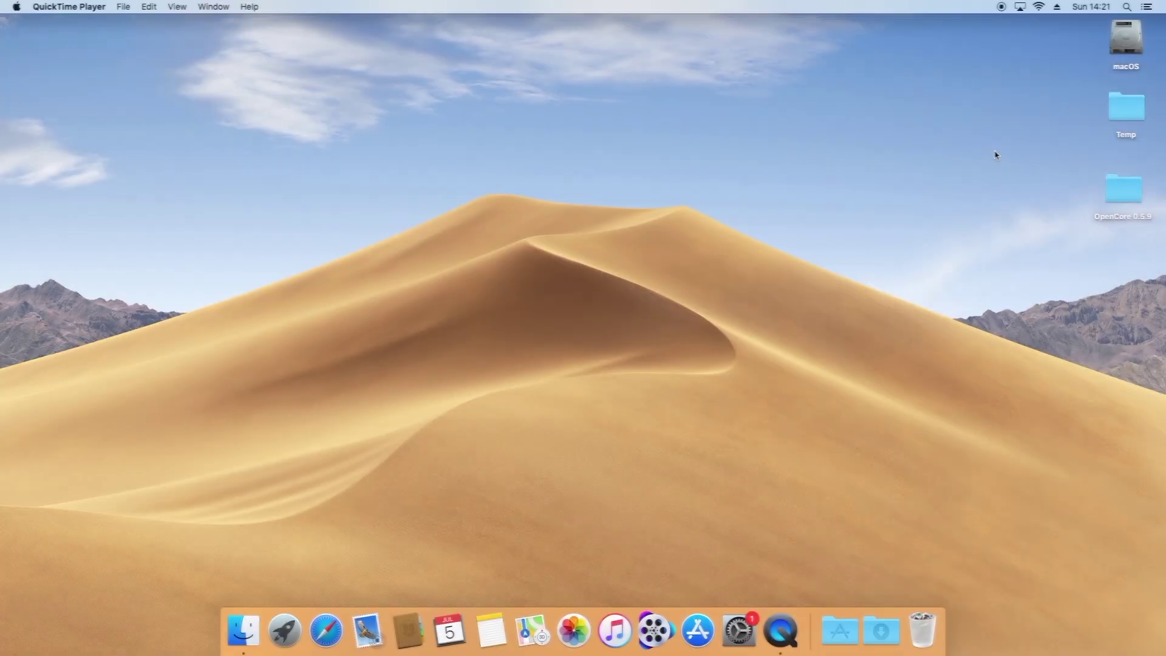
Open Software Update from the Mac's system overview and start the upgrade to macOS Catalina 10.15.5.
left_click(1125, 68)
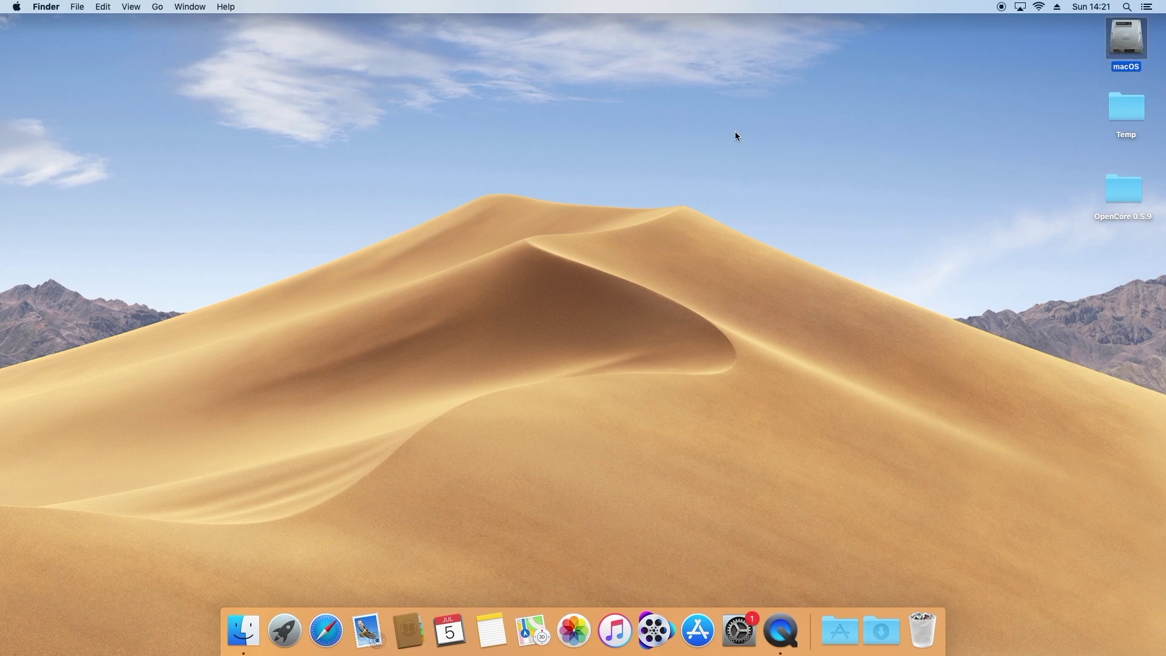
left_click(704, 131)
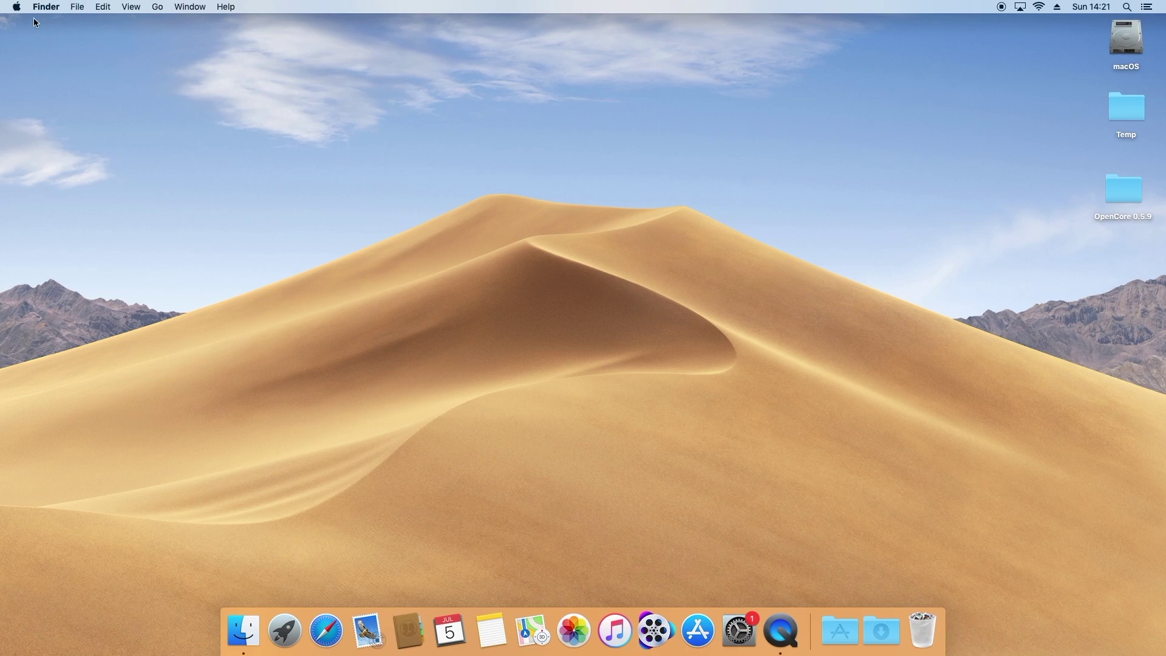
left_click(17, 7)
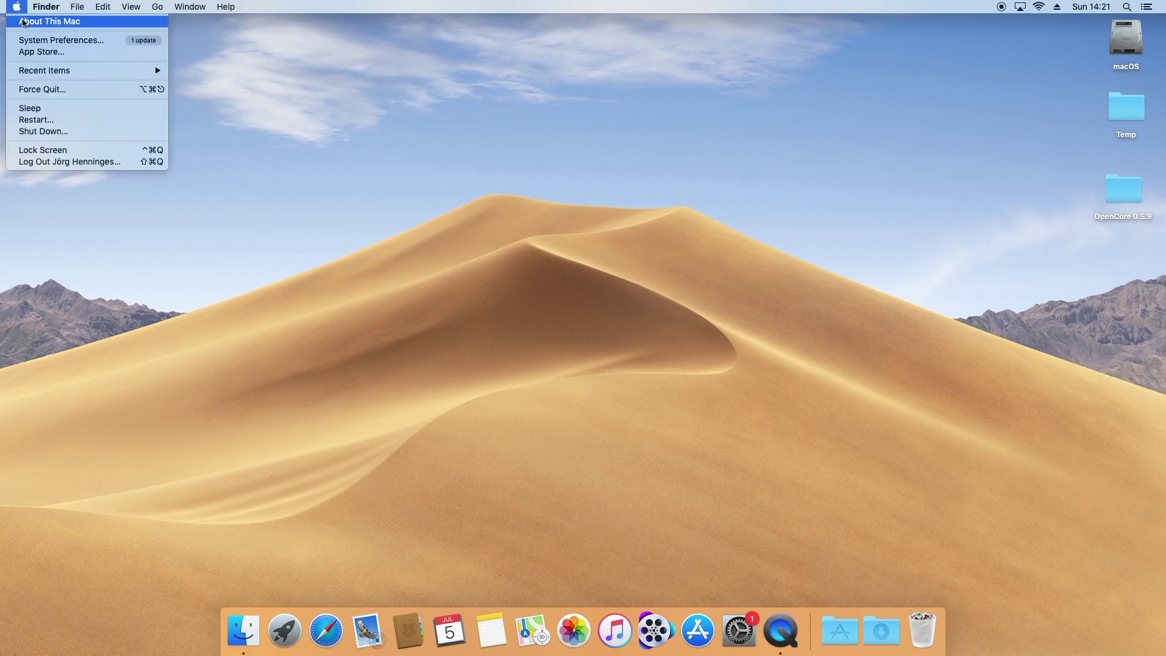
left_click(23, 23)
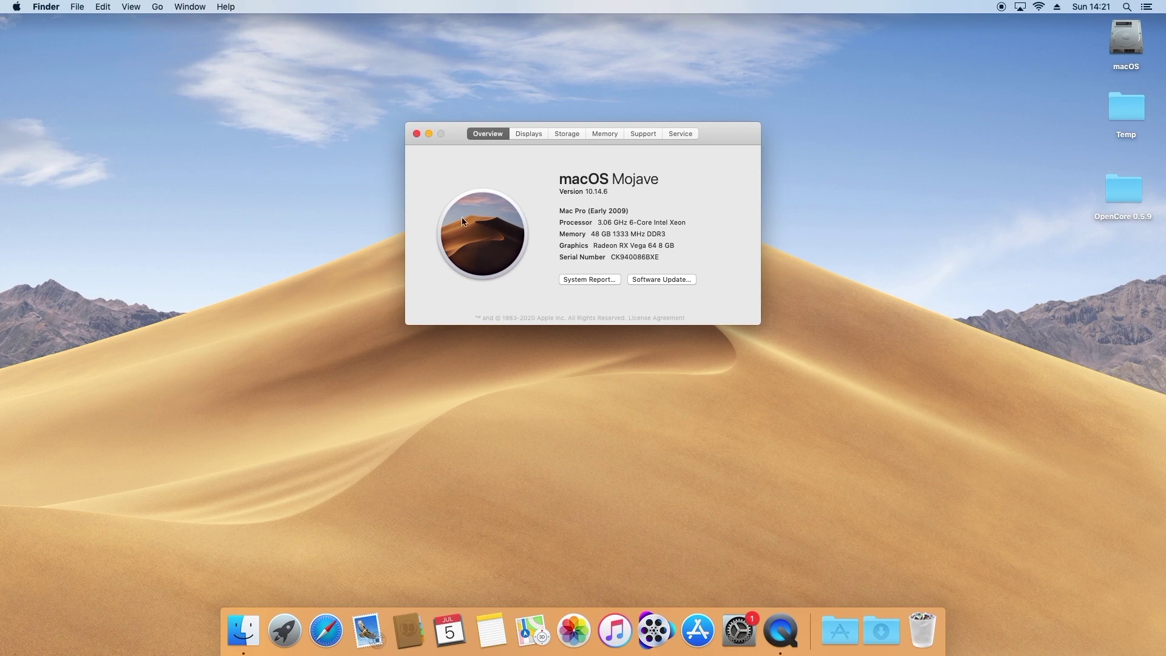
left_click(643, 279)
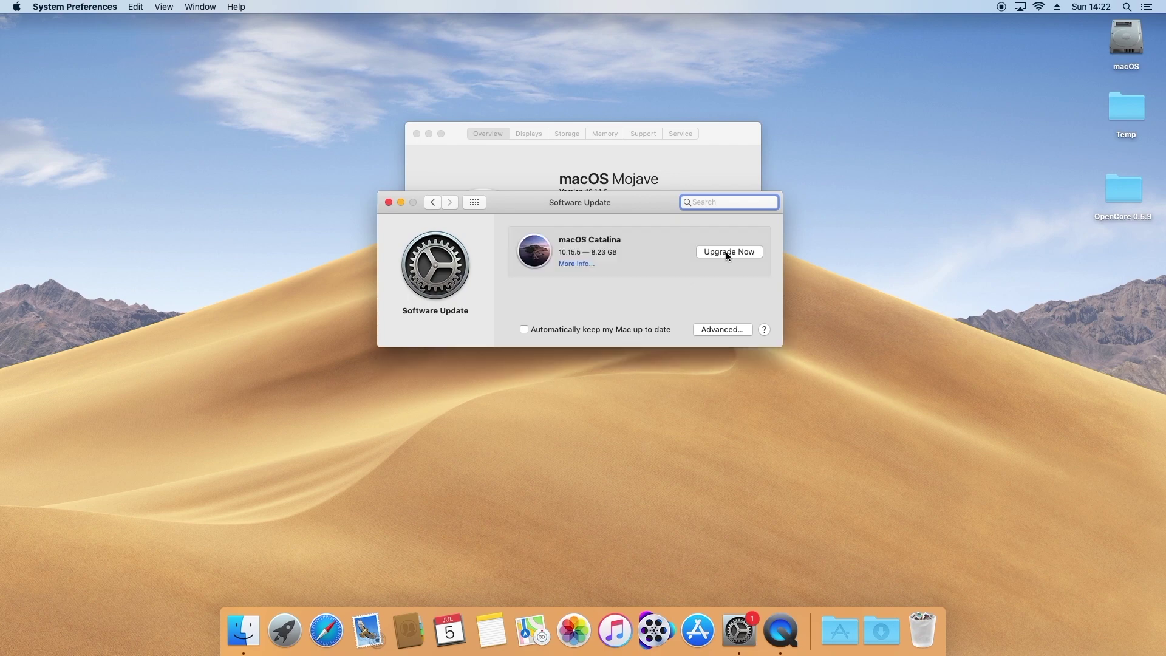
left_click(719, 251)
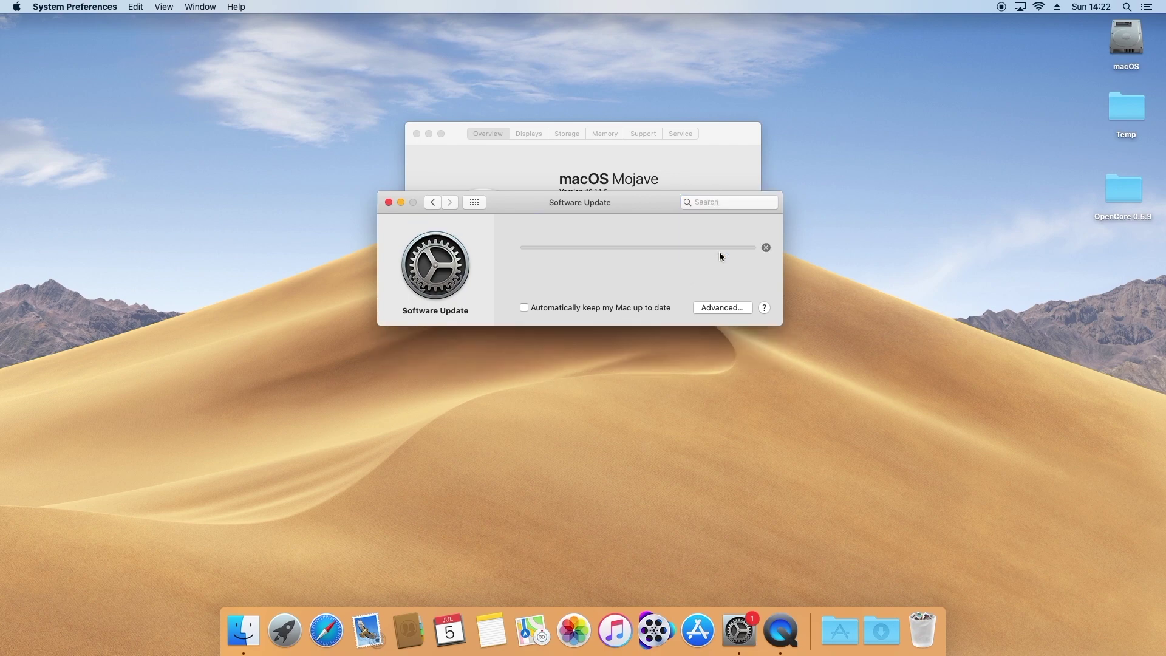